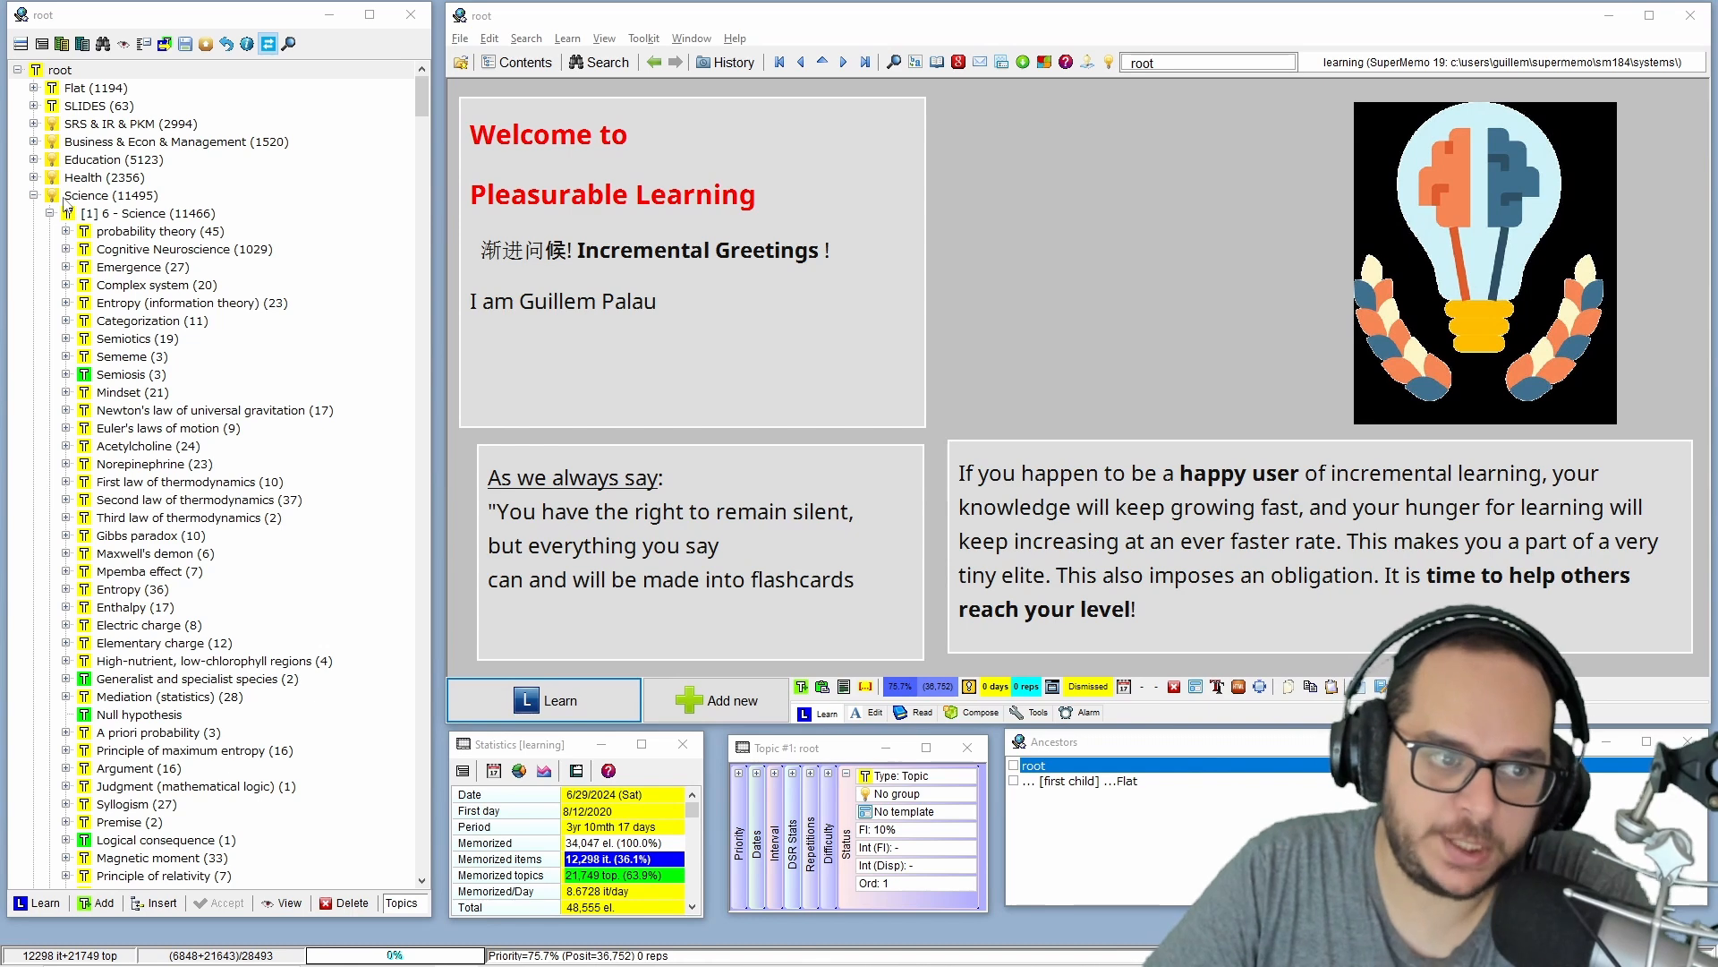
# Collapse the Science branch and open the Perceived control topic under 2022.
pyautogui.click(33, 195)
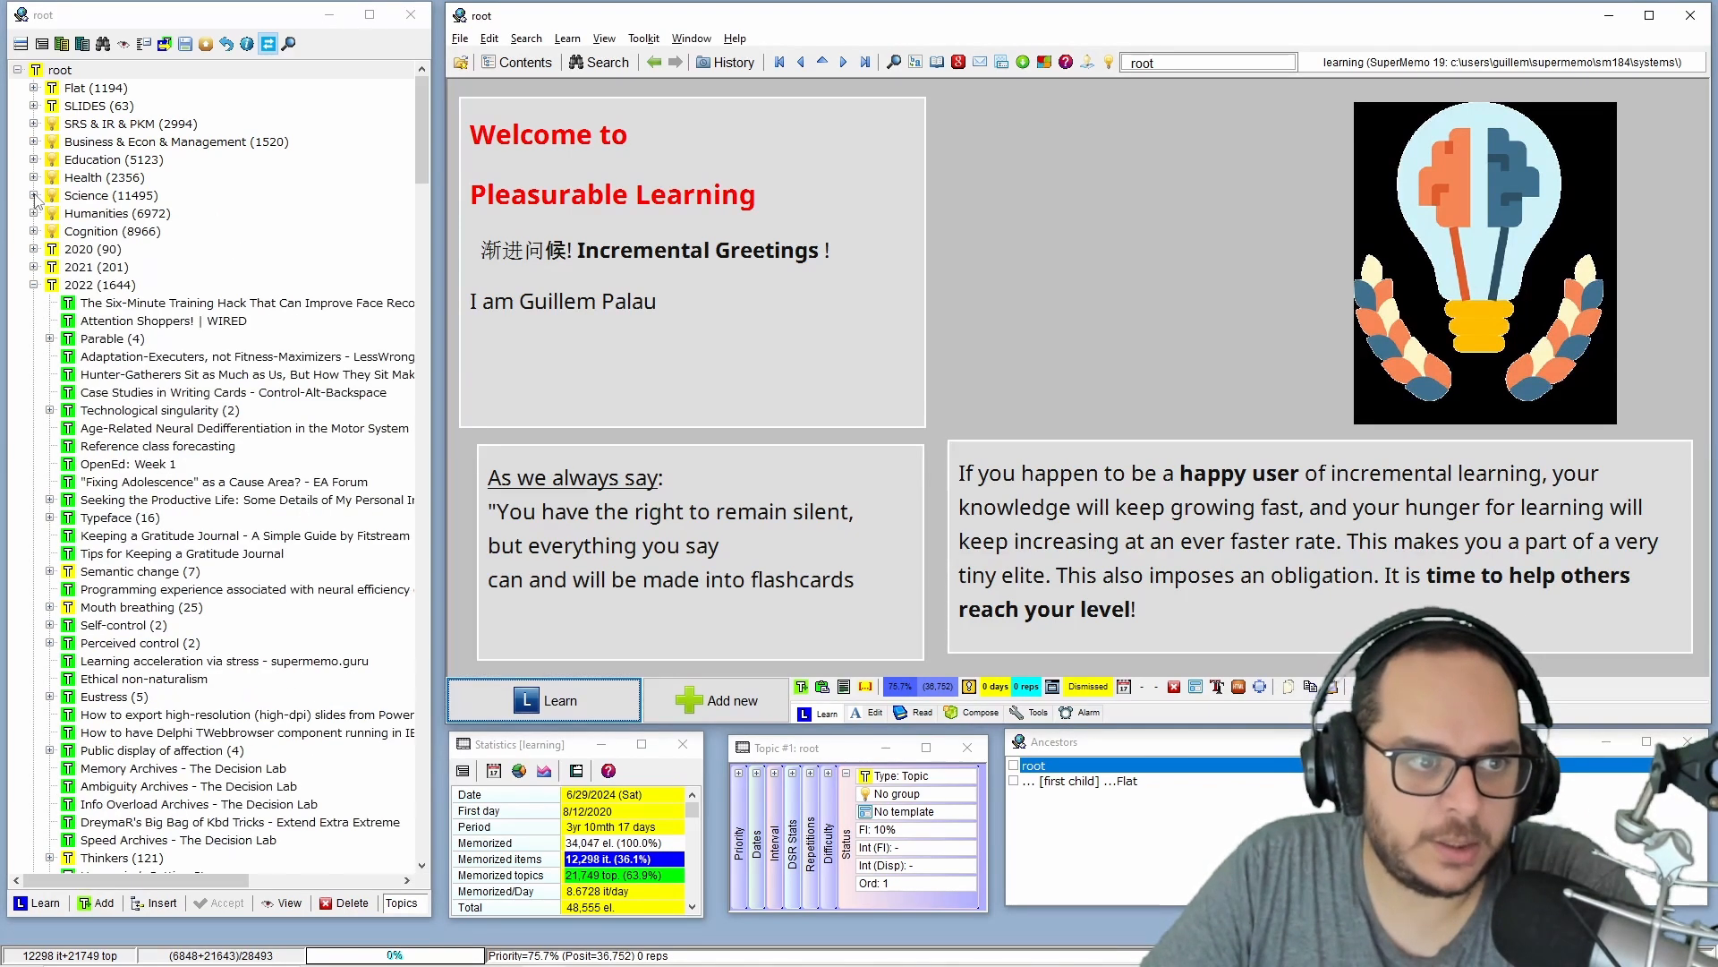
pyautogui.click(127, 643)
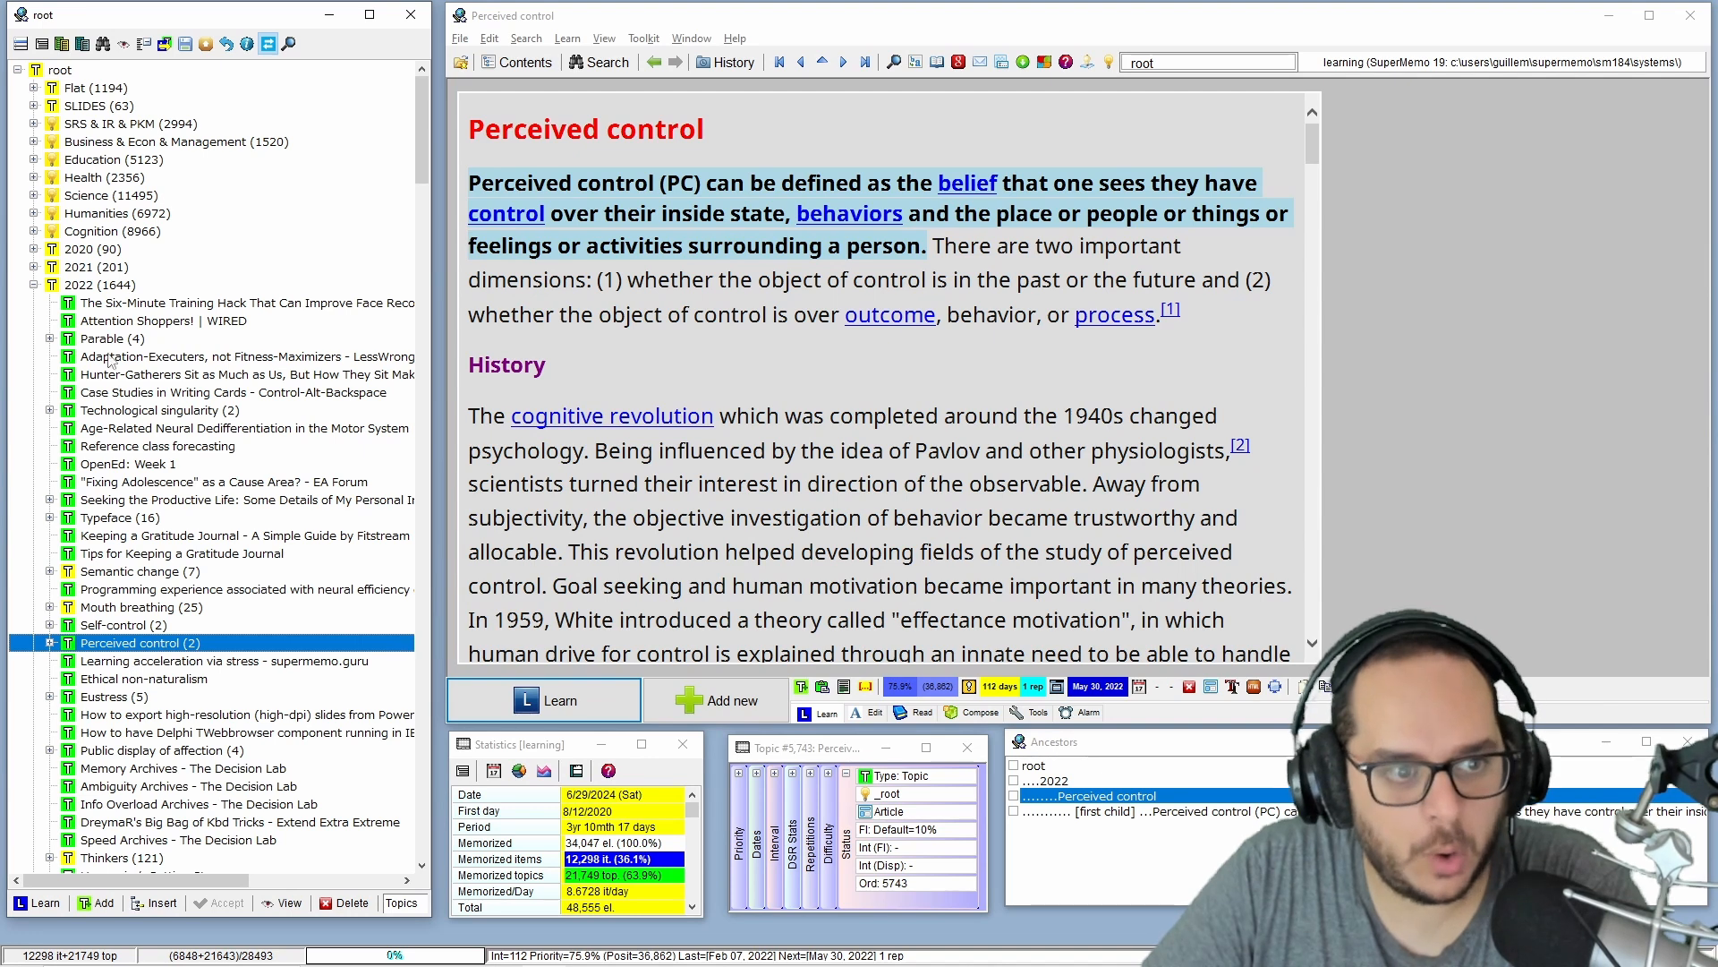
pyautogui.click(134, 682)
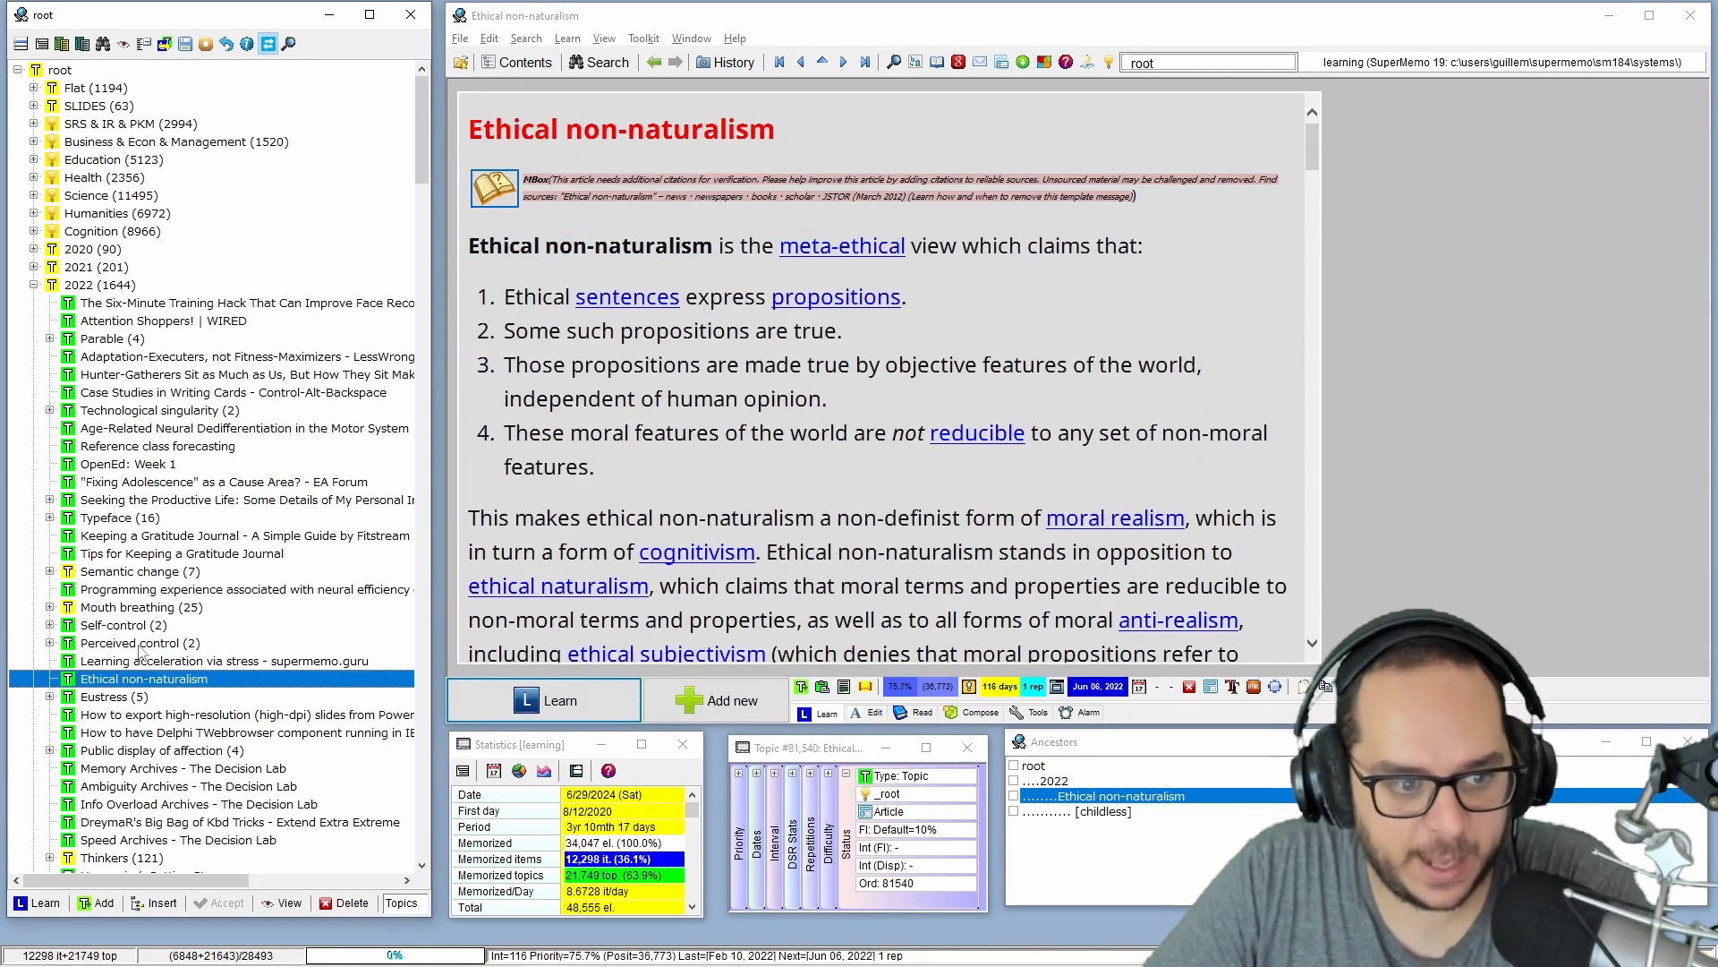
pyautogui.click(139, 646)
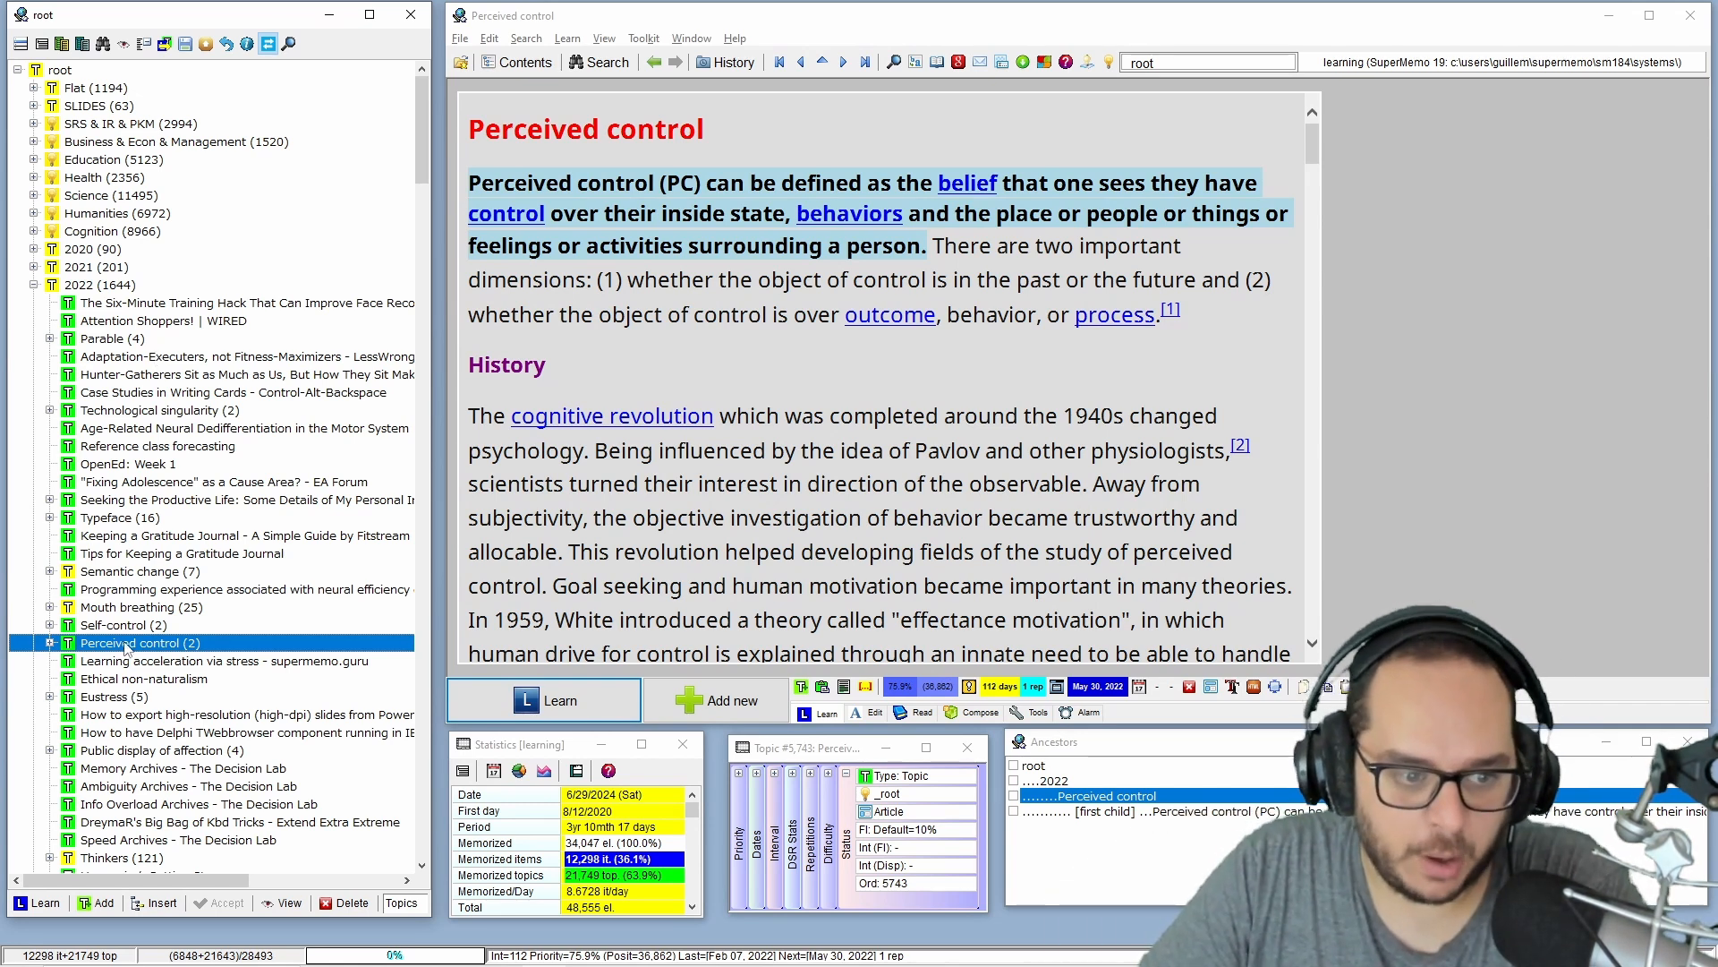
pyautogui.click(50, 642)
pyautogui.click(50, 643)
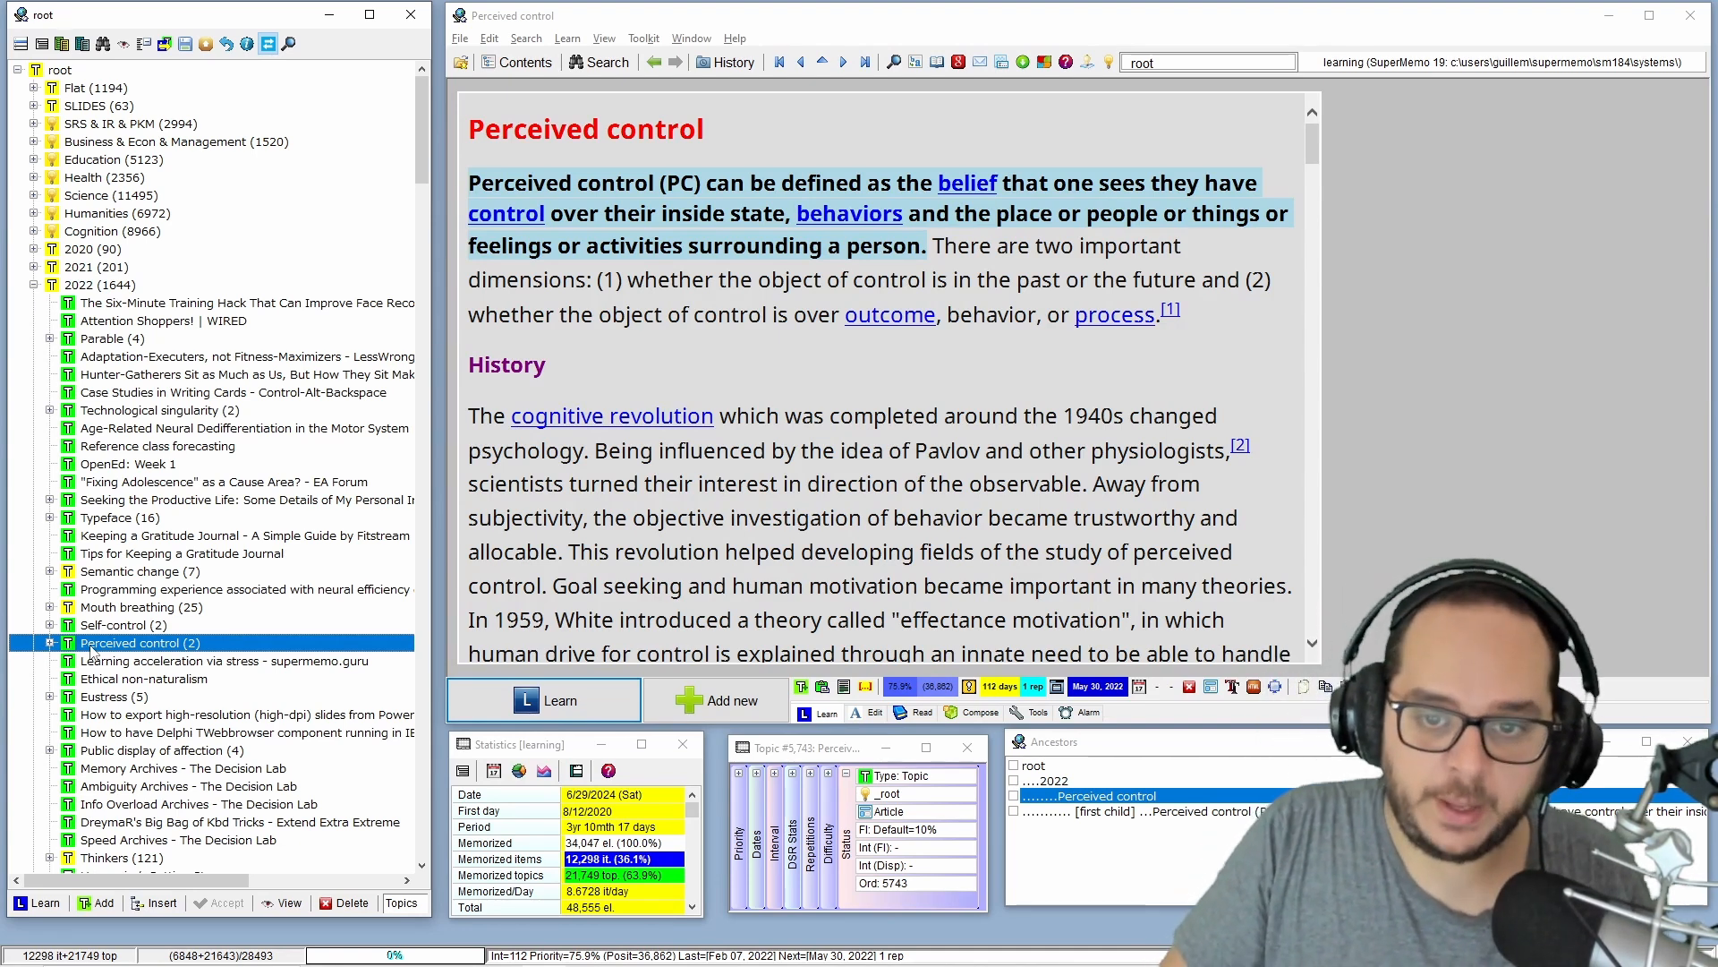
# Assign the Perceived control topic to the concept group 2 - Cognition in its element parameters.
pyautogui.hotkey('ctrl', 'shift', 'p')
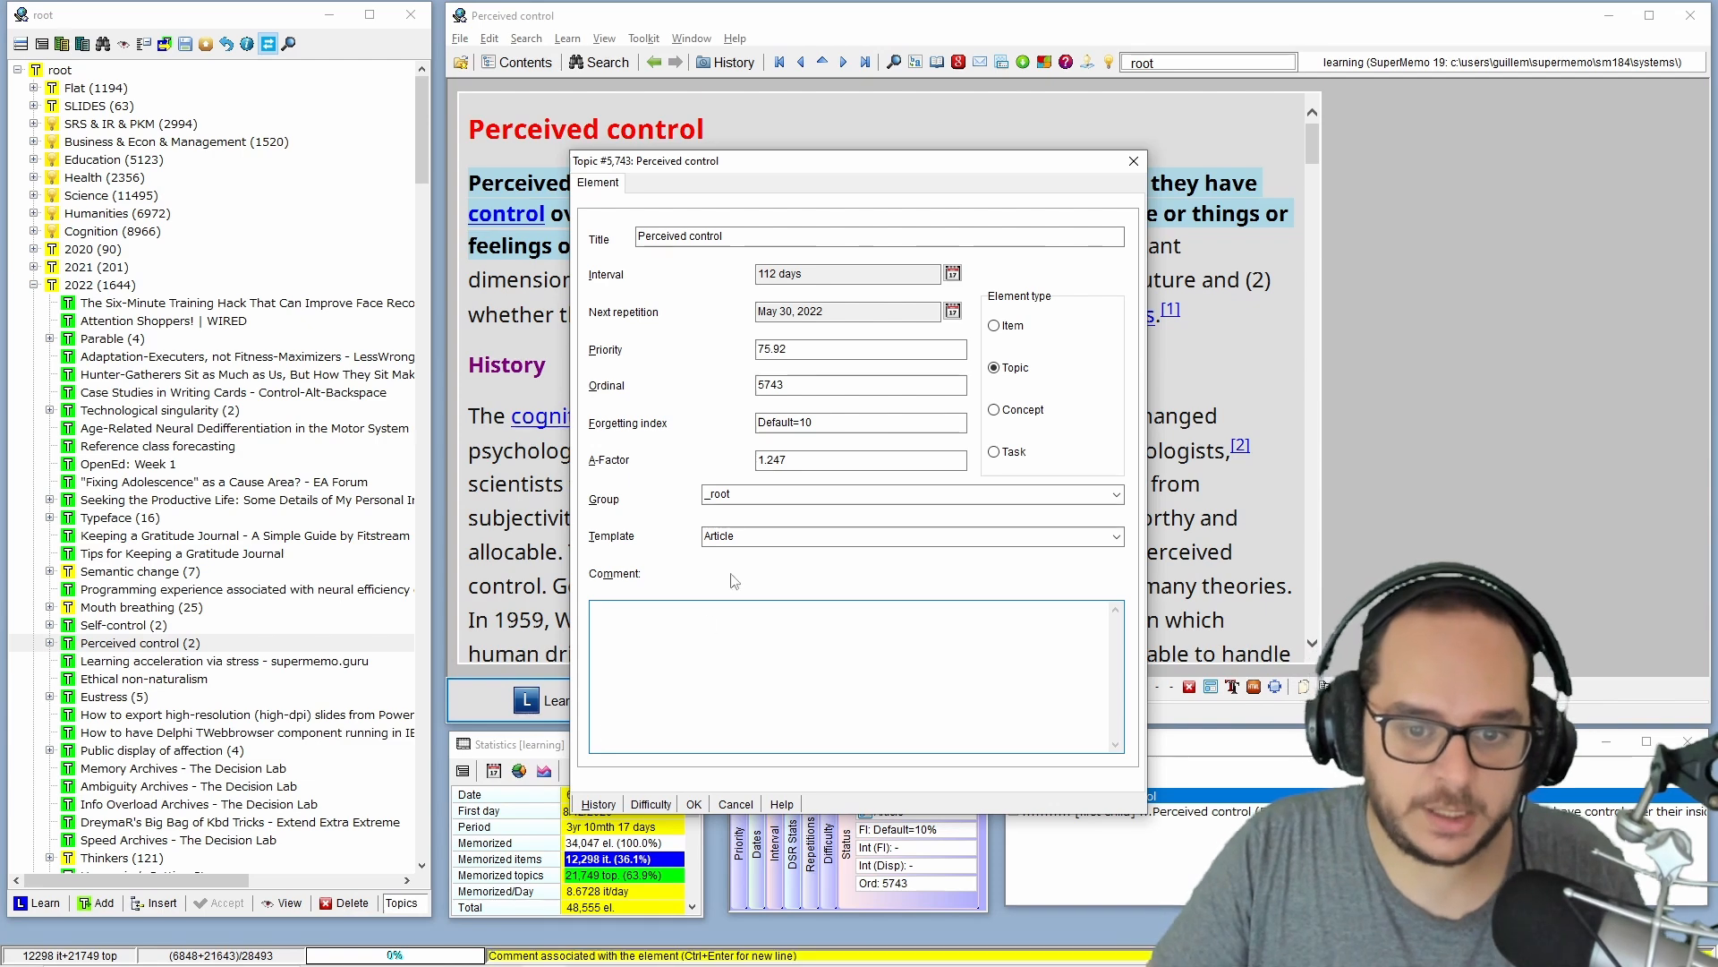
pyautogui.click(754, 494)
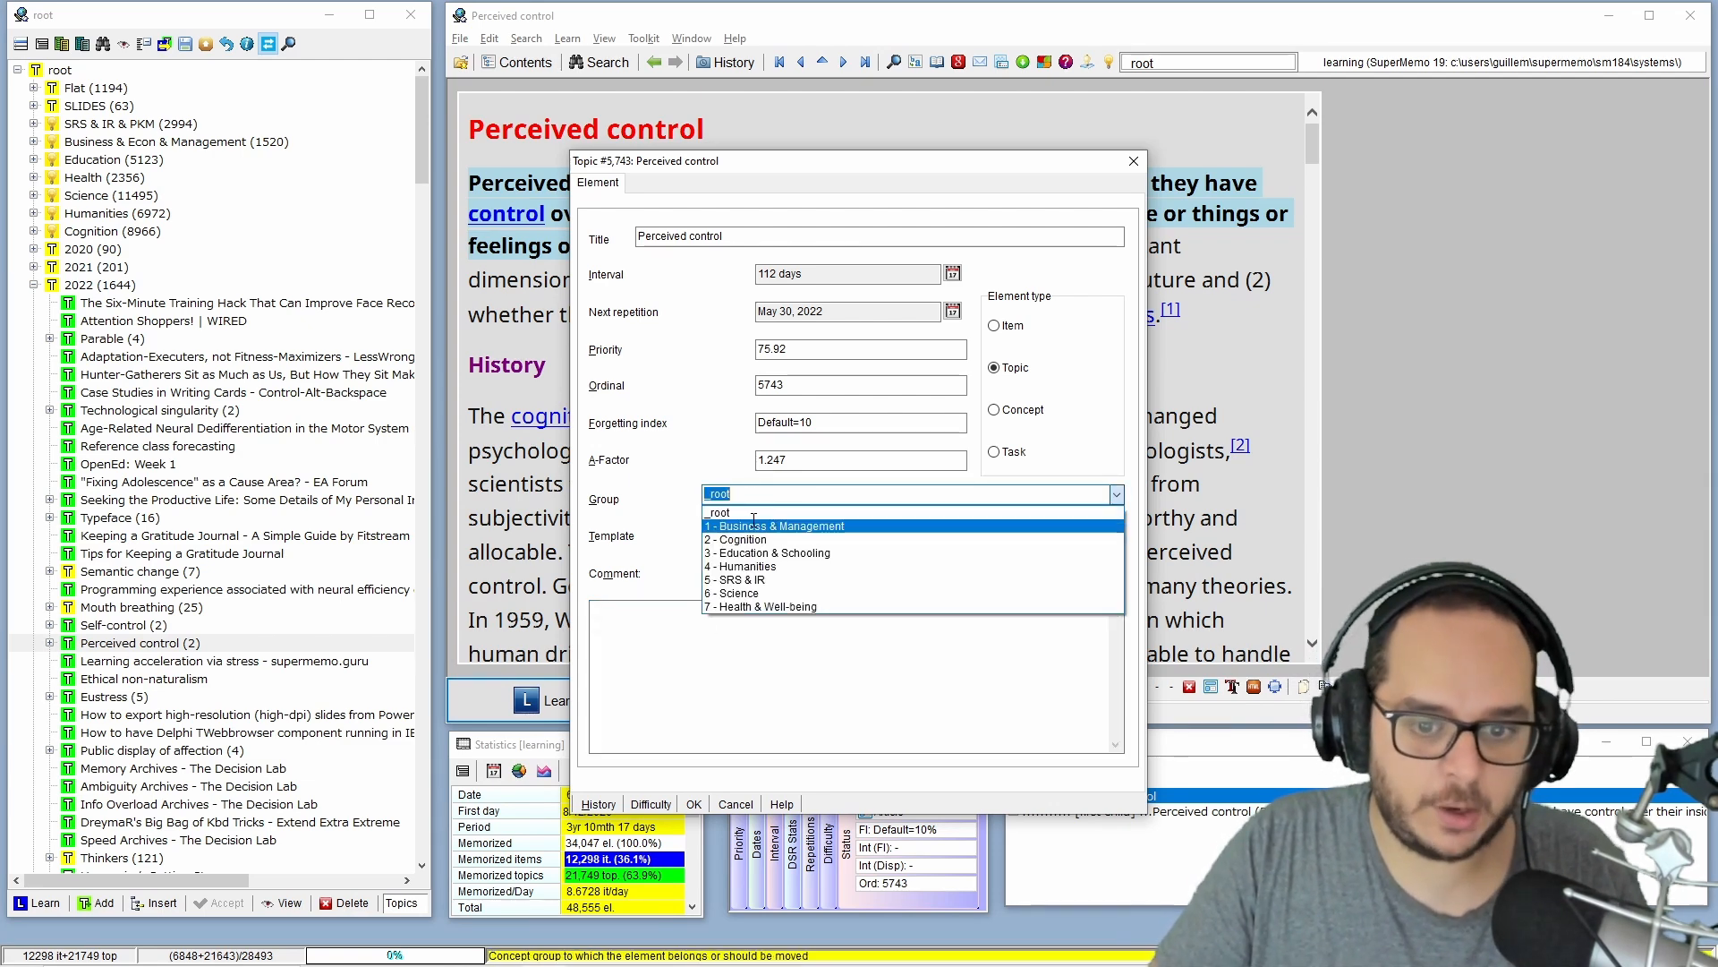
pyautogui.click(743, 538)
pyautogui.click(694, 804)
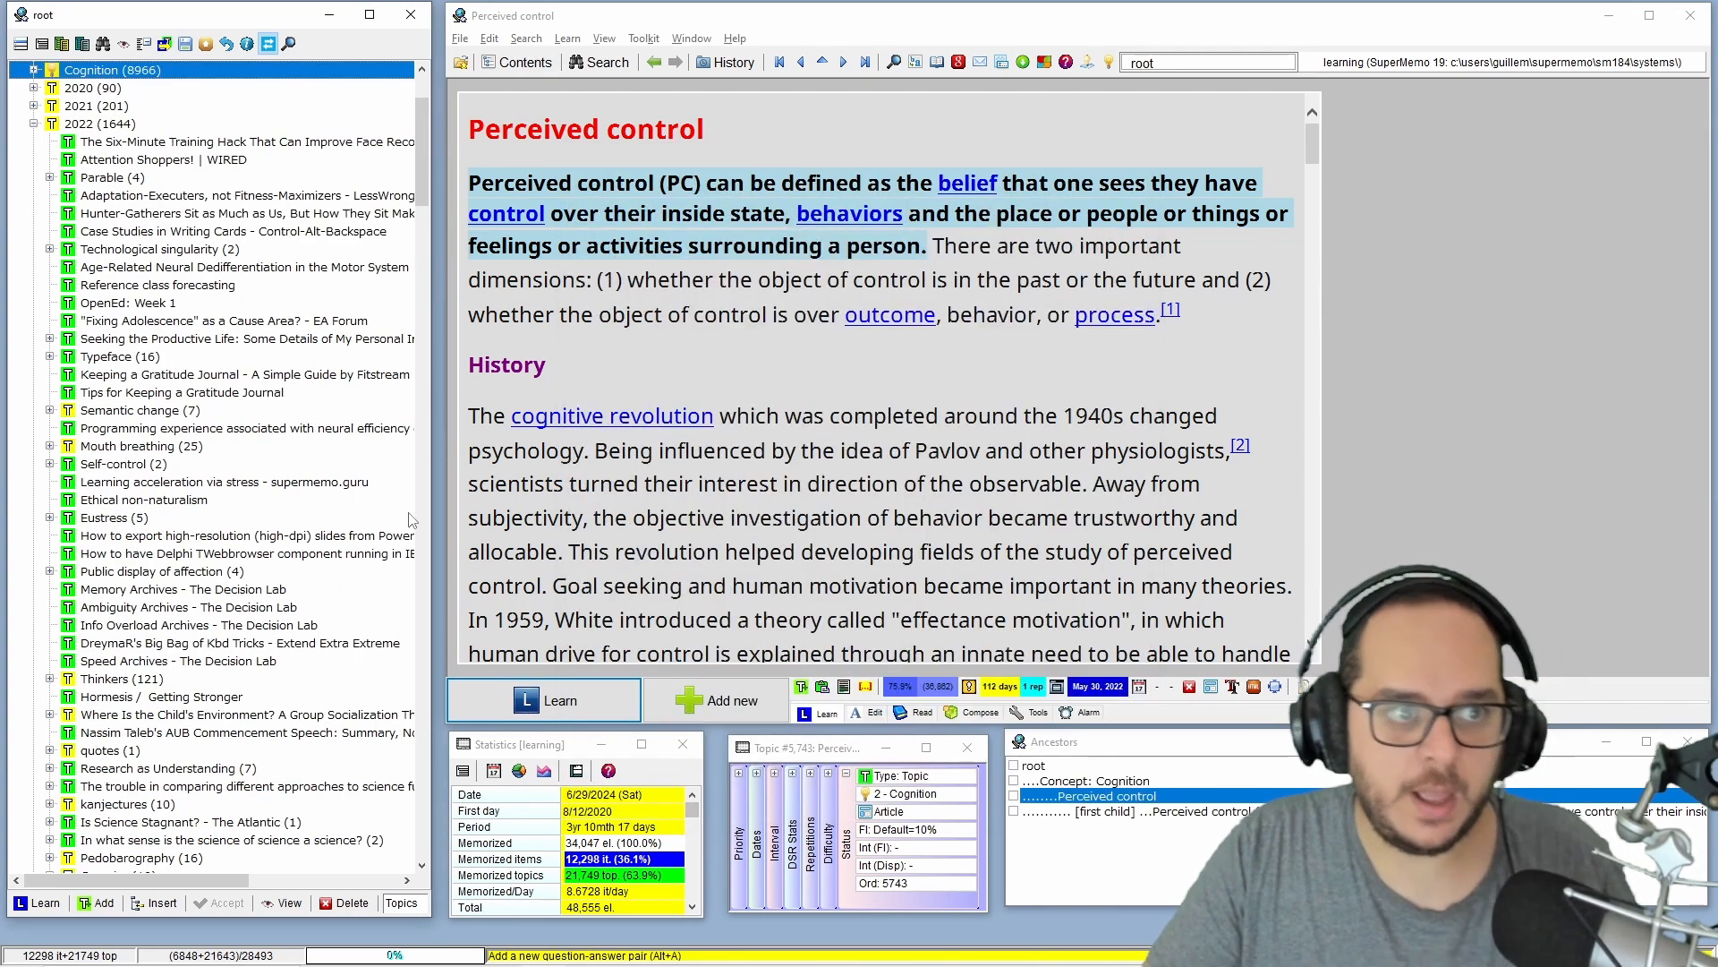
# Assign the Typeface topic under 2022 to the concept group 2 - Cognition in its element parameters.
pyautogui.scroll(3, 209, 415)
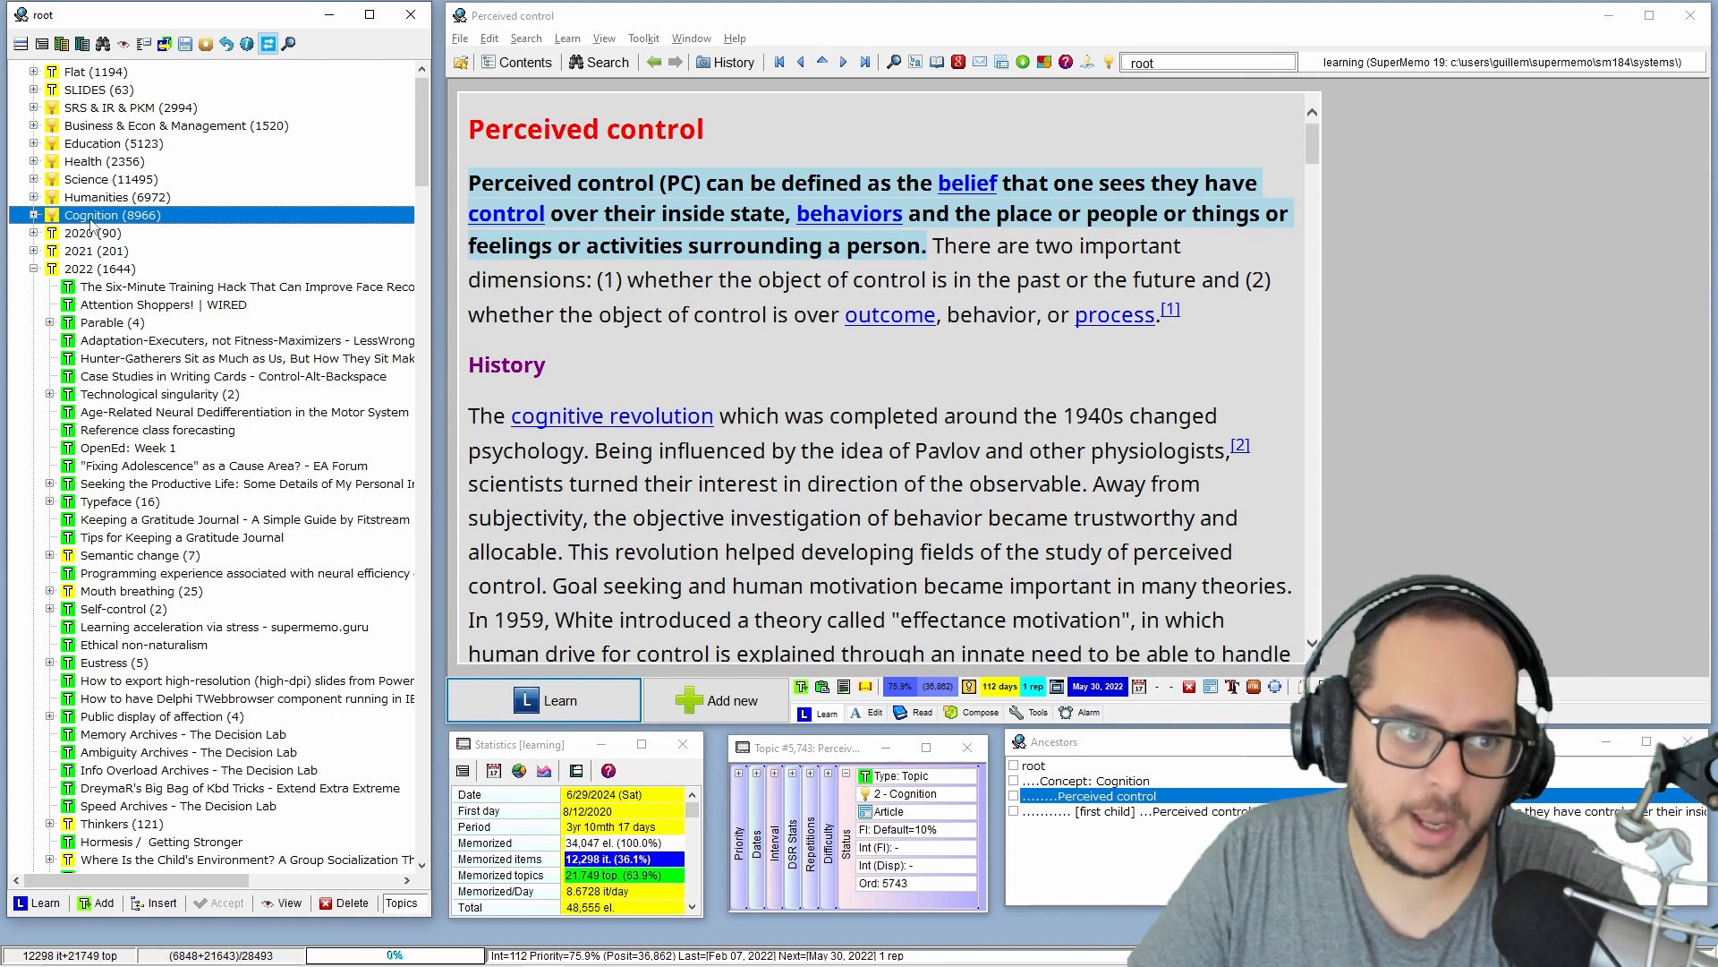
pyautogui.click(116, 503)
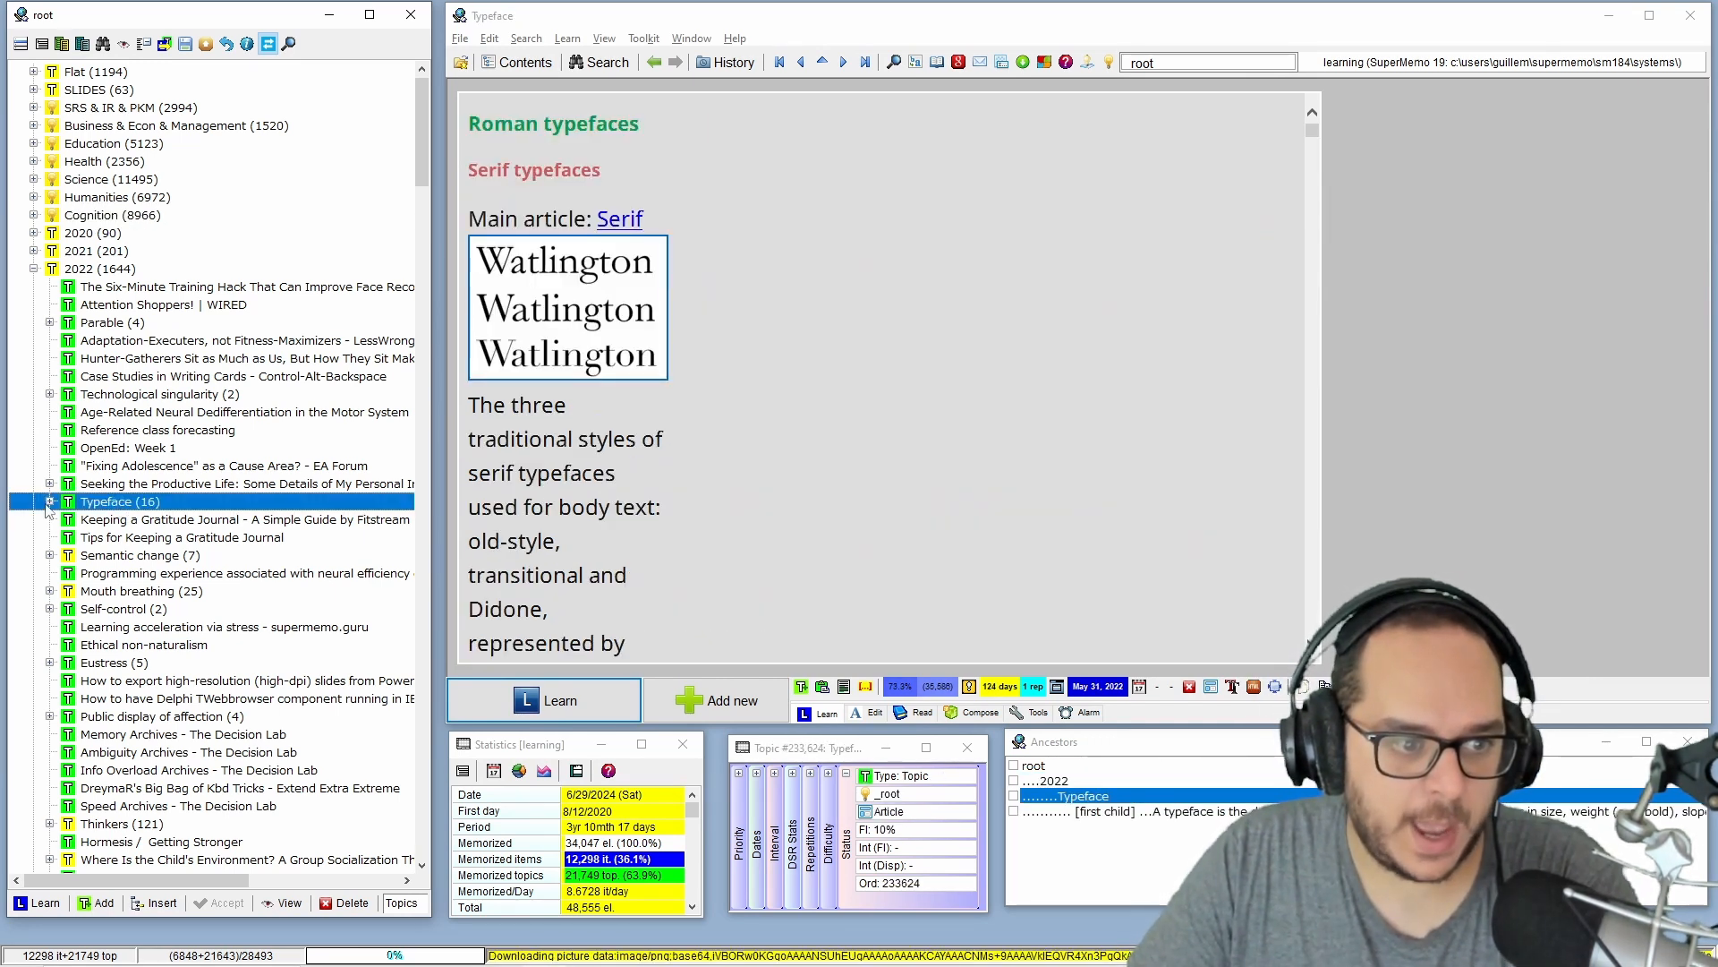
pyautogui.click(50, 502)
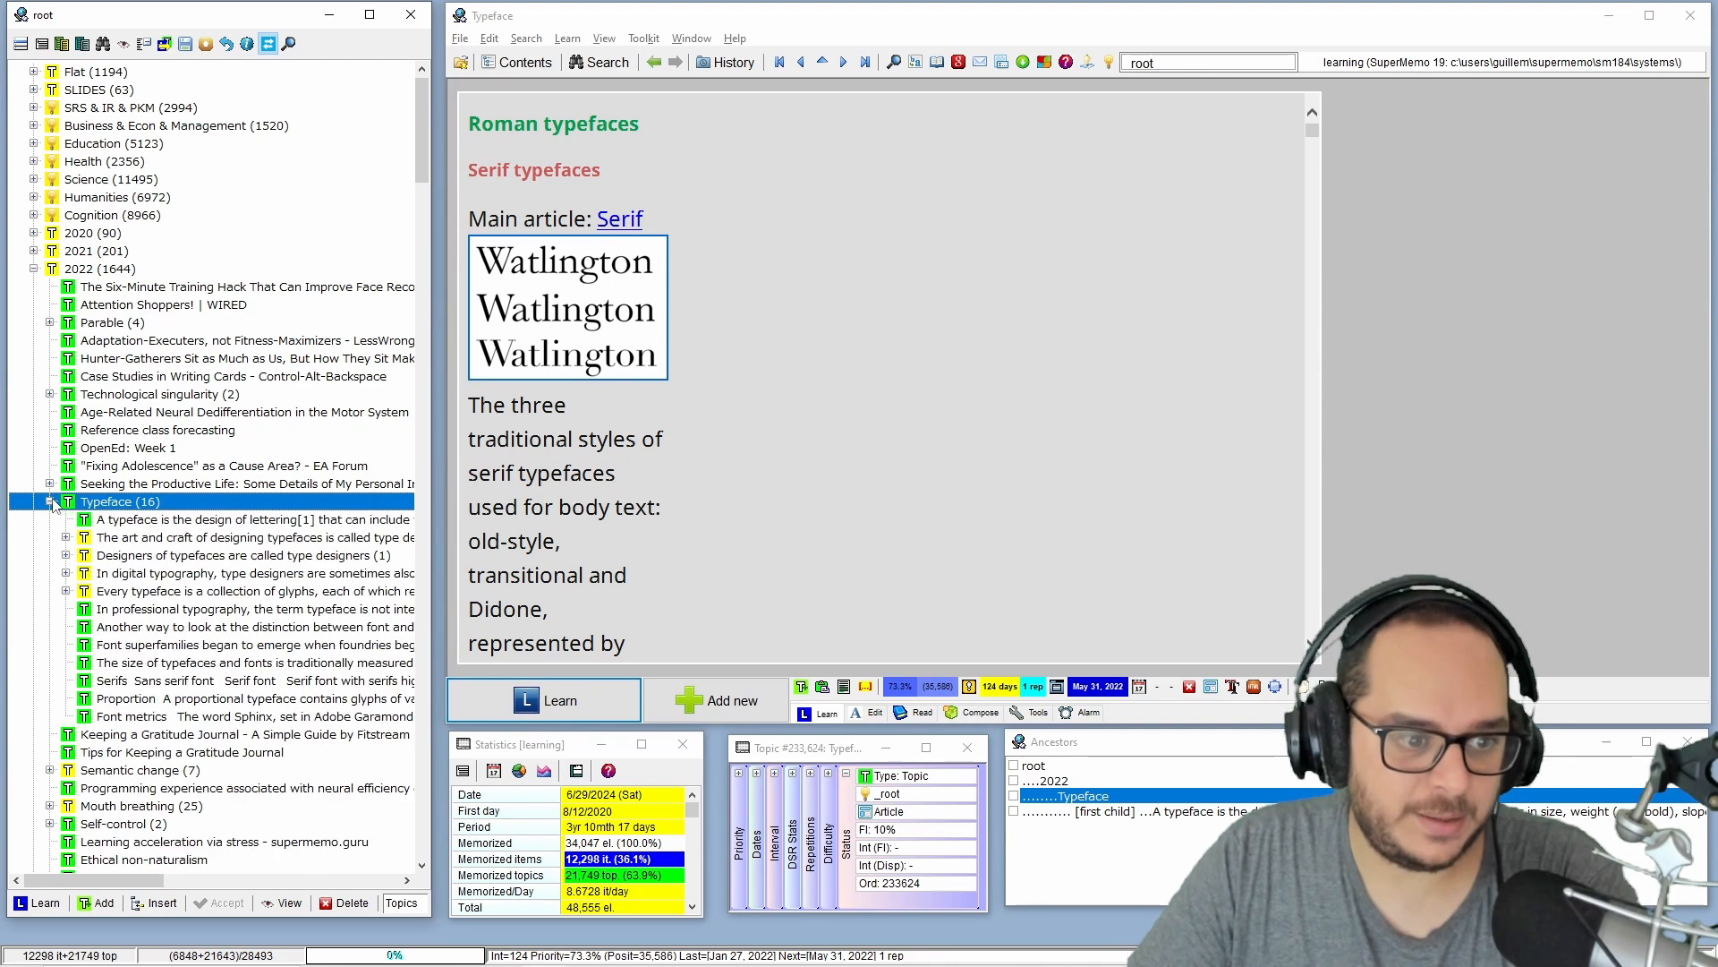
pyautogui.click(128, 535)
pyautogui.click(137, 505)
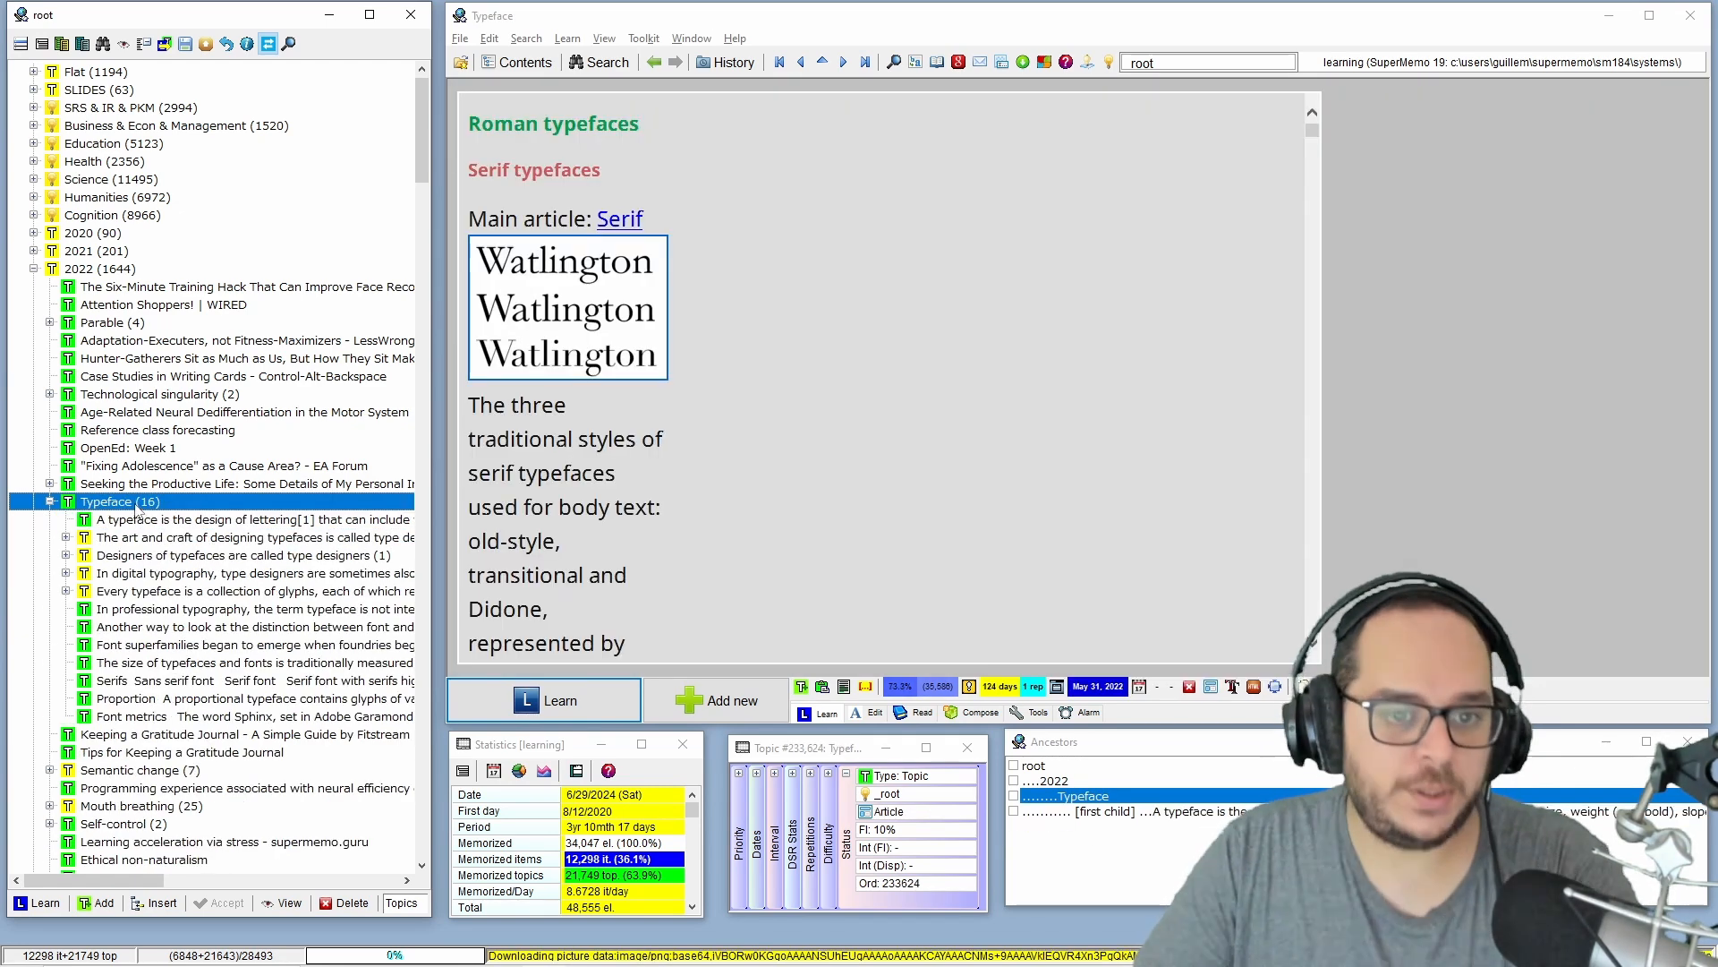
pyautogui.hotkey('ctrl', 'shift', 'p')
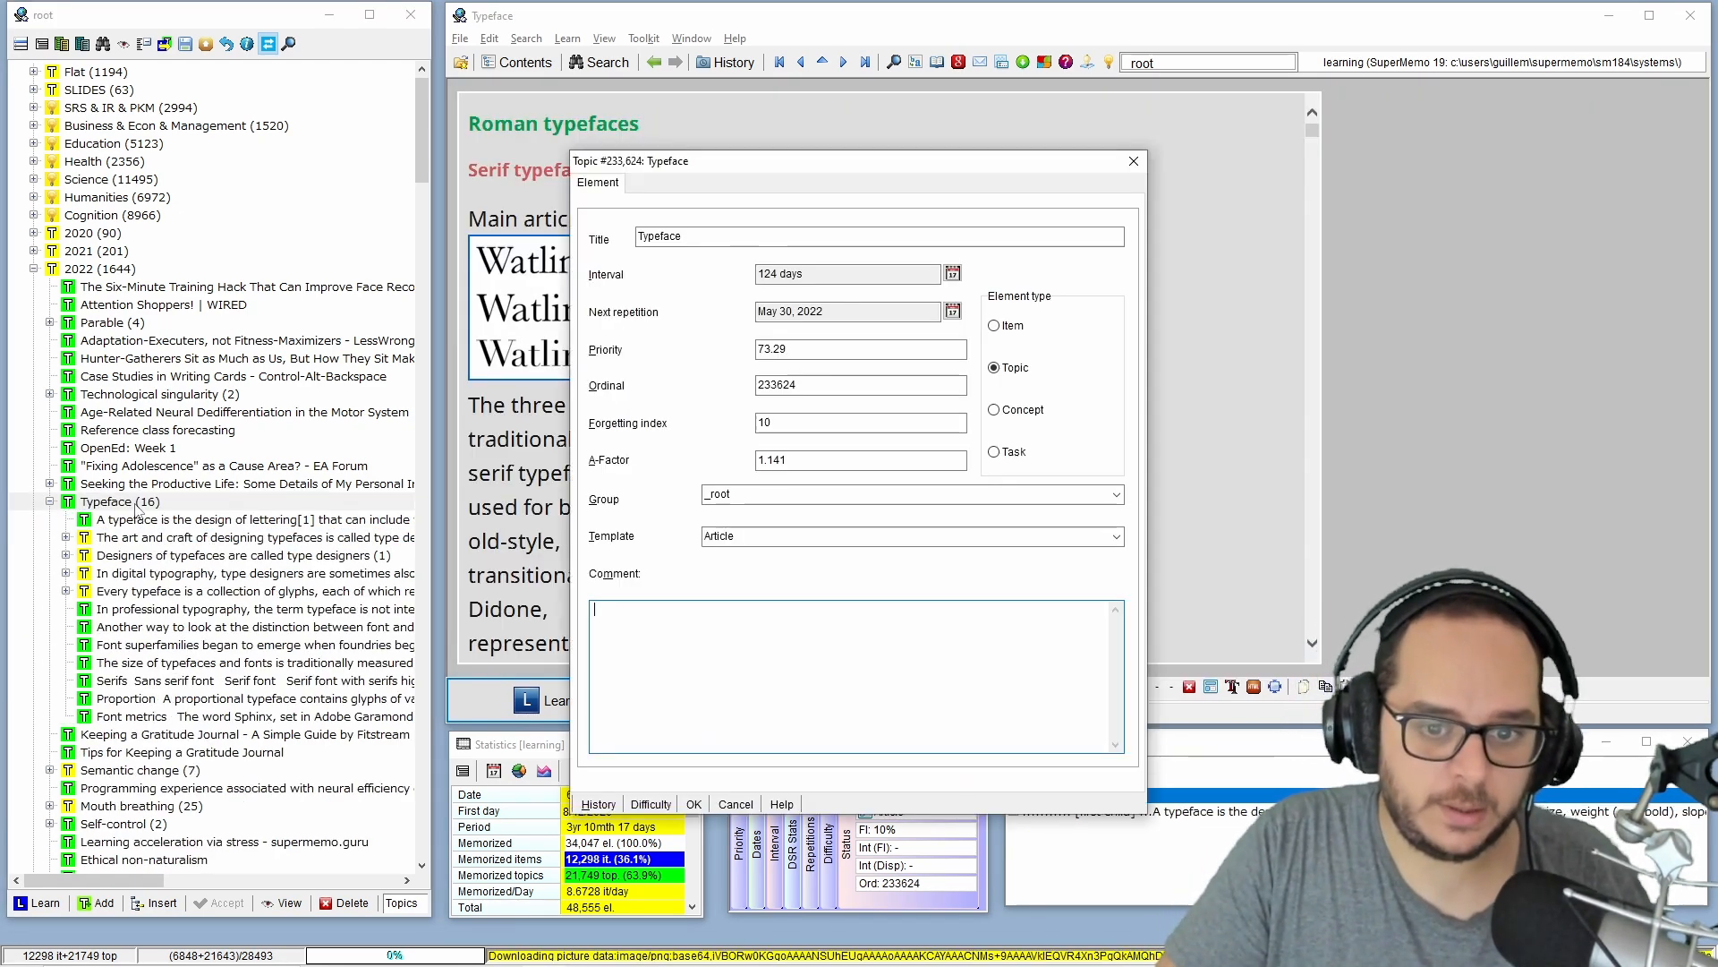
pyautogui.click(756, 494)
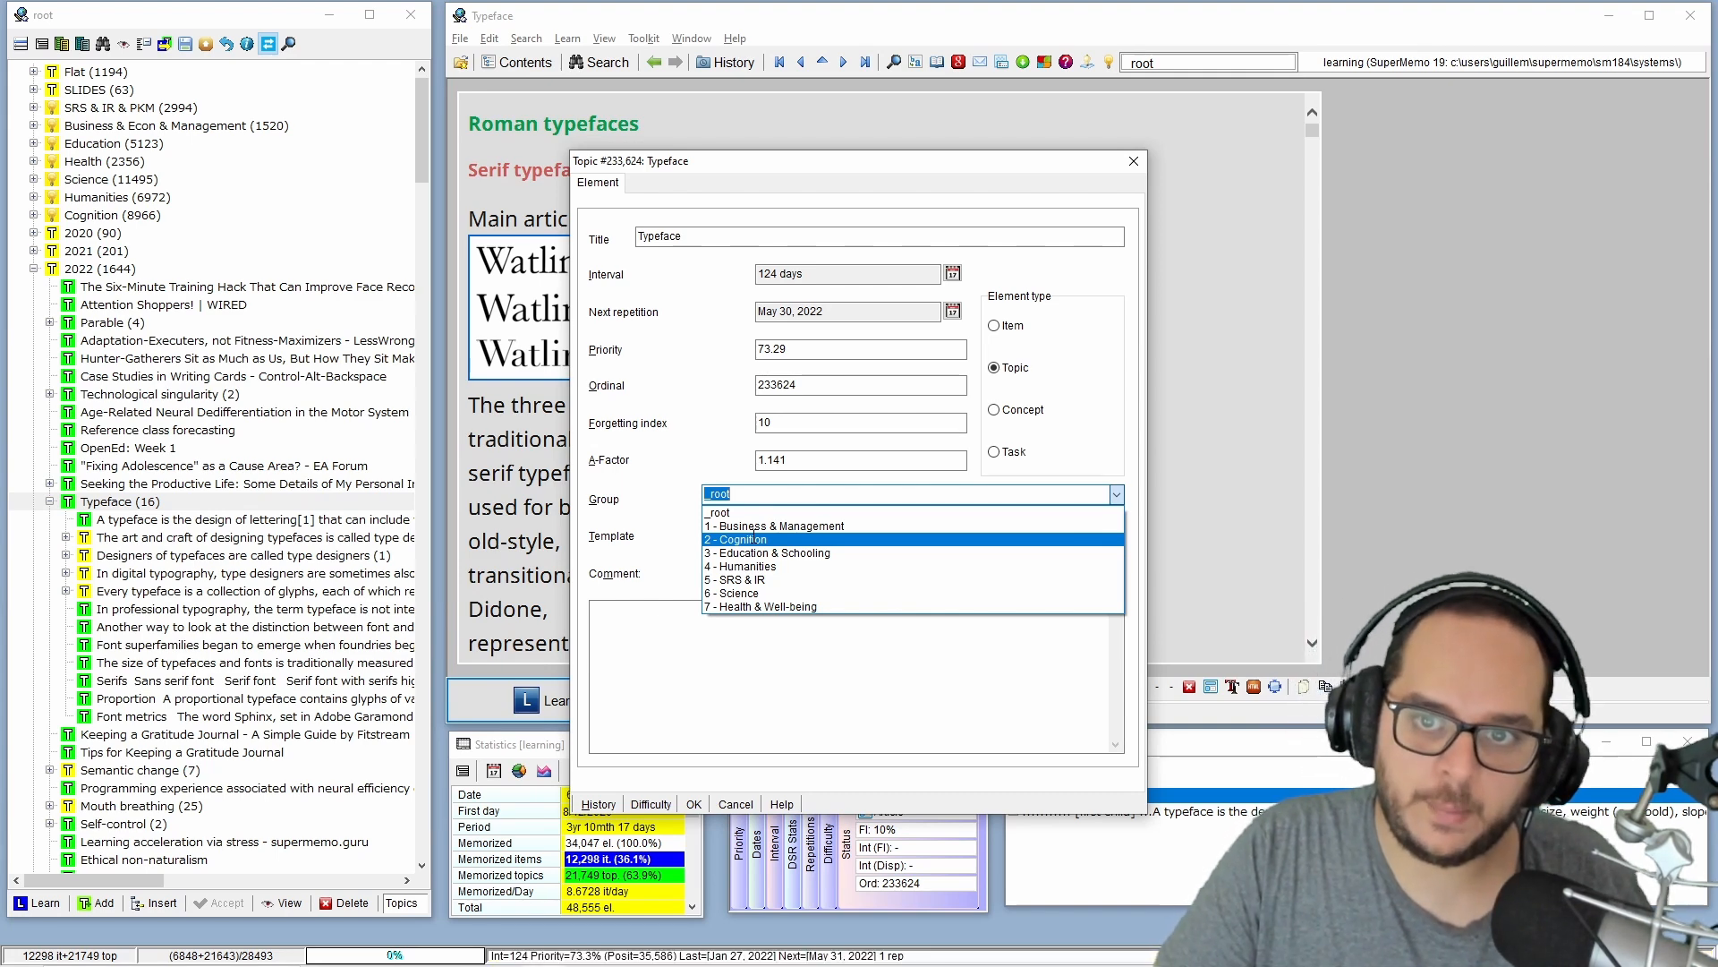
pyautogui.click(755, 539)
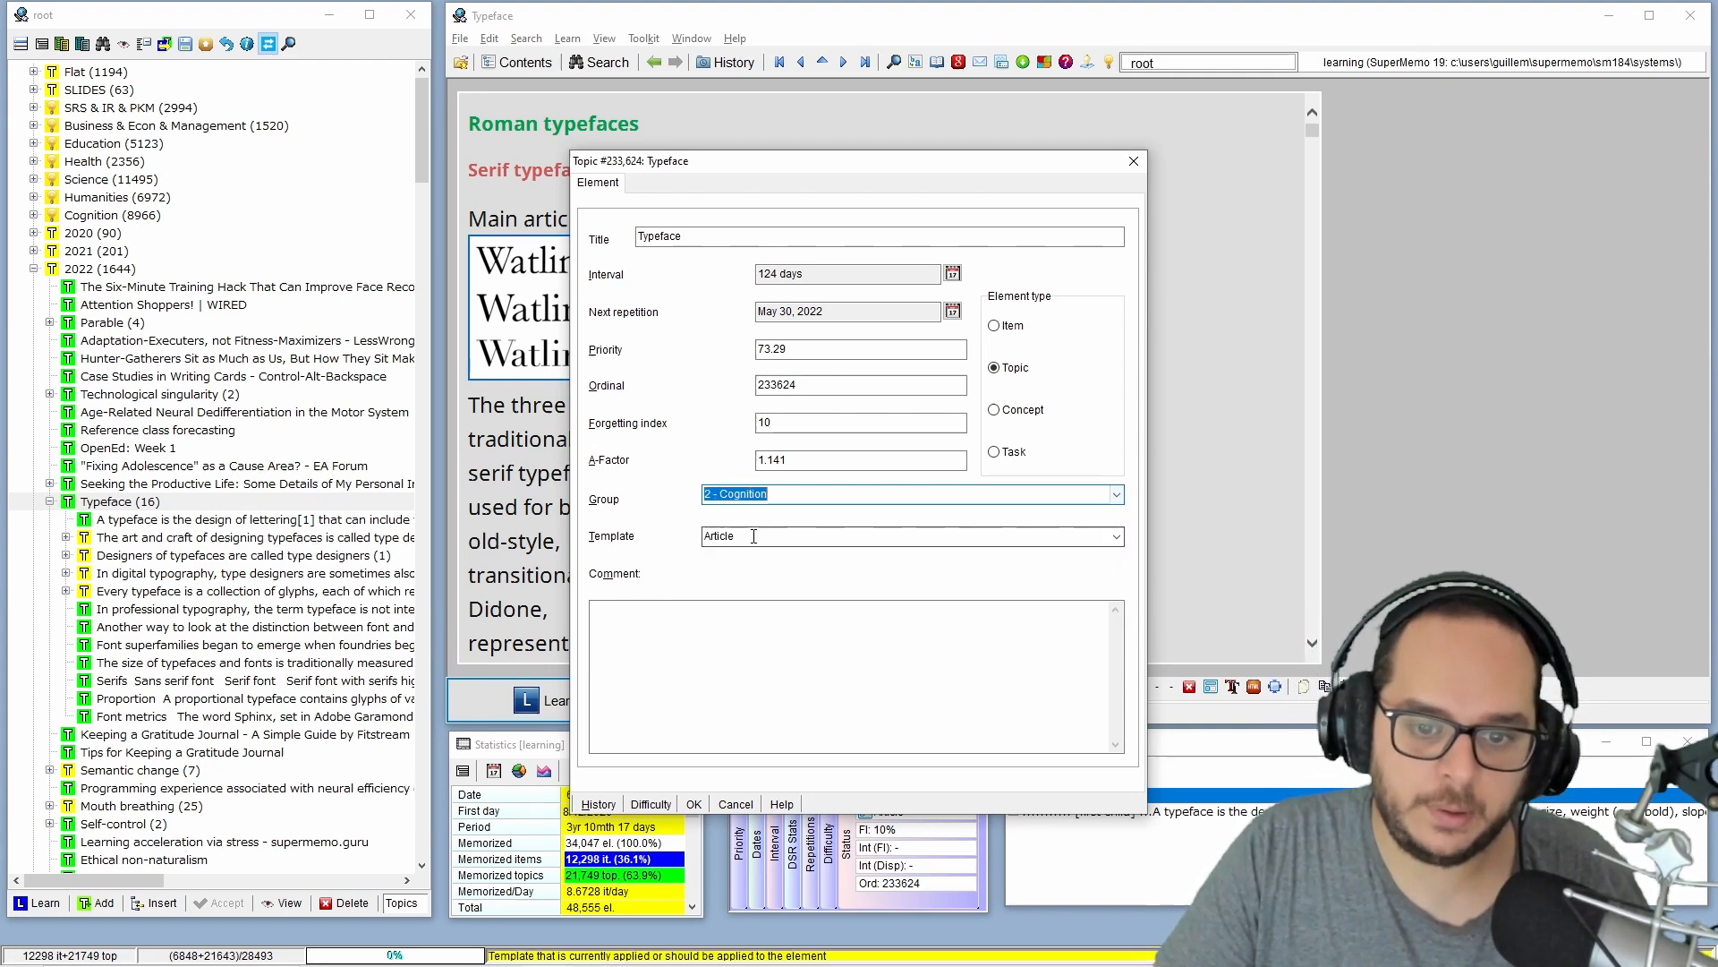
pyautogui.click(693, 805)
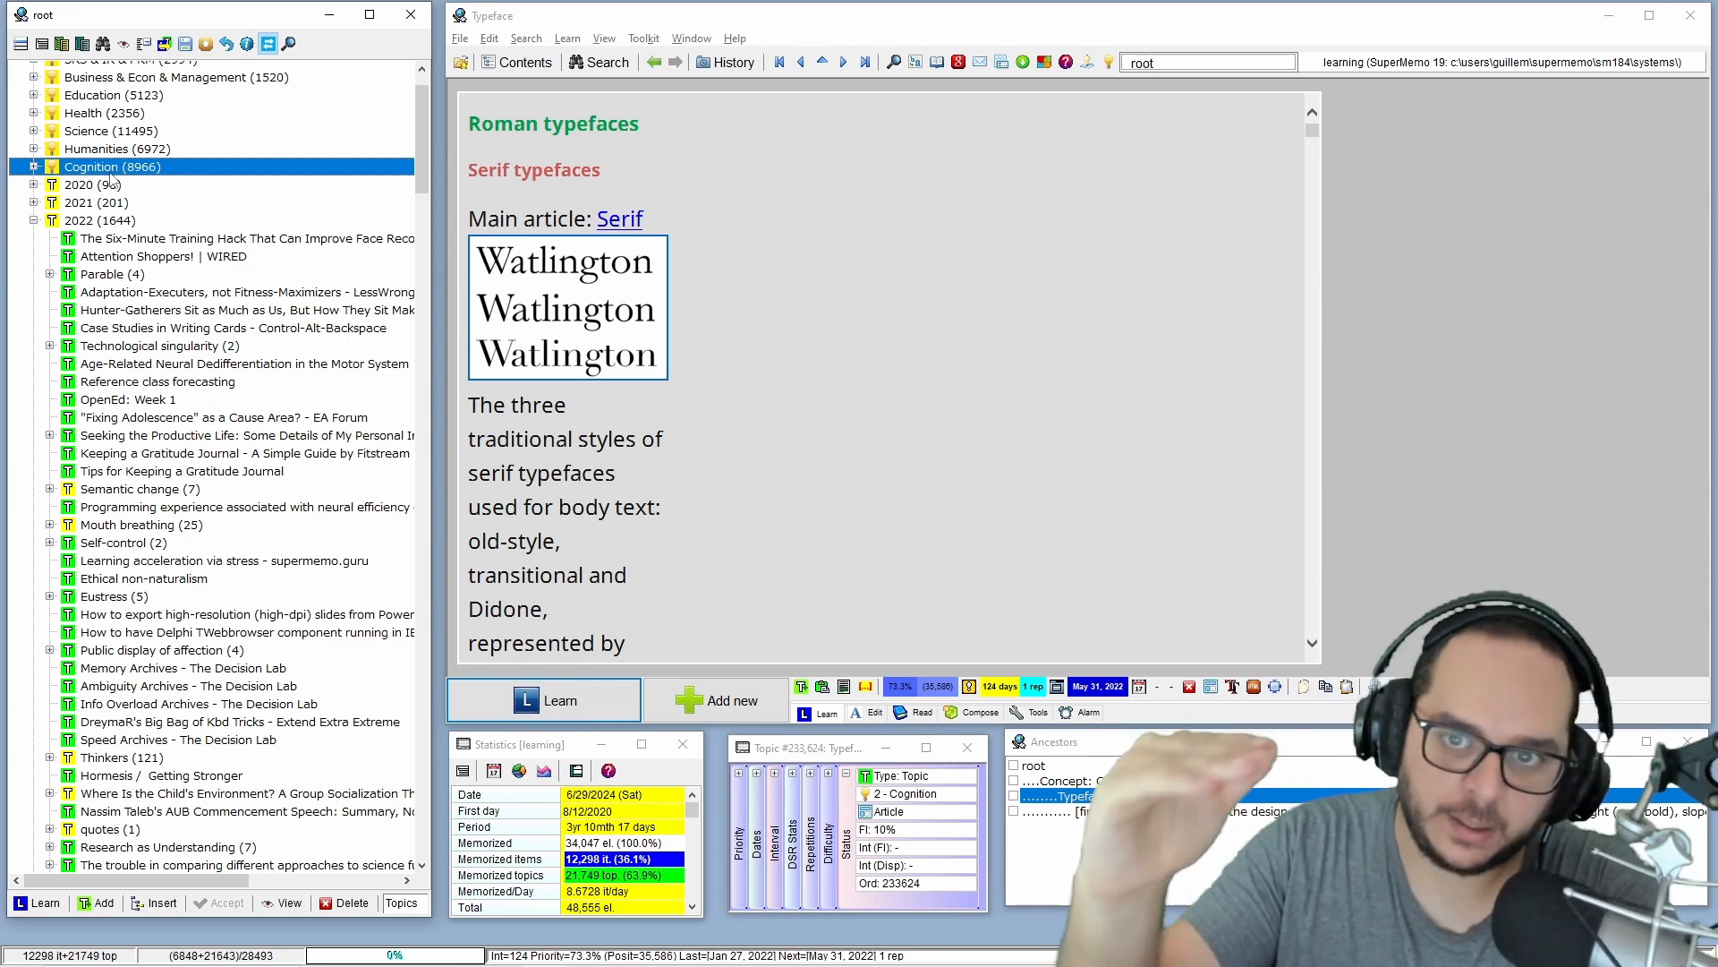
# Move the Eustress topic with its extracts from 2022 into the Cognition branch, and collapse that branch.
pyautogui.click(112, 596)
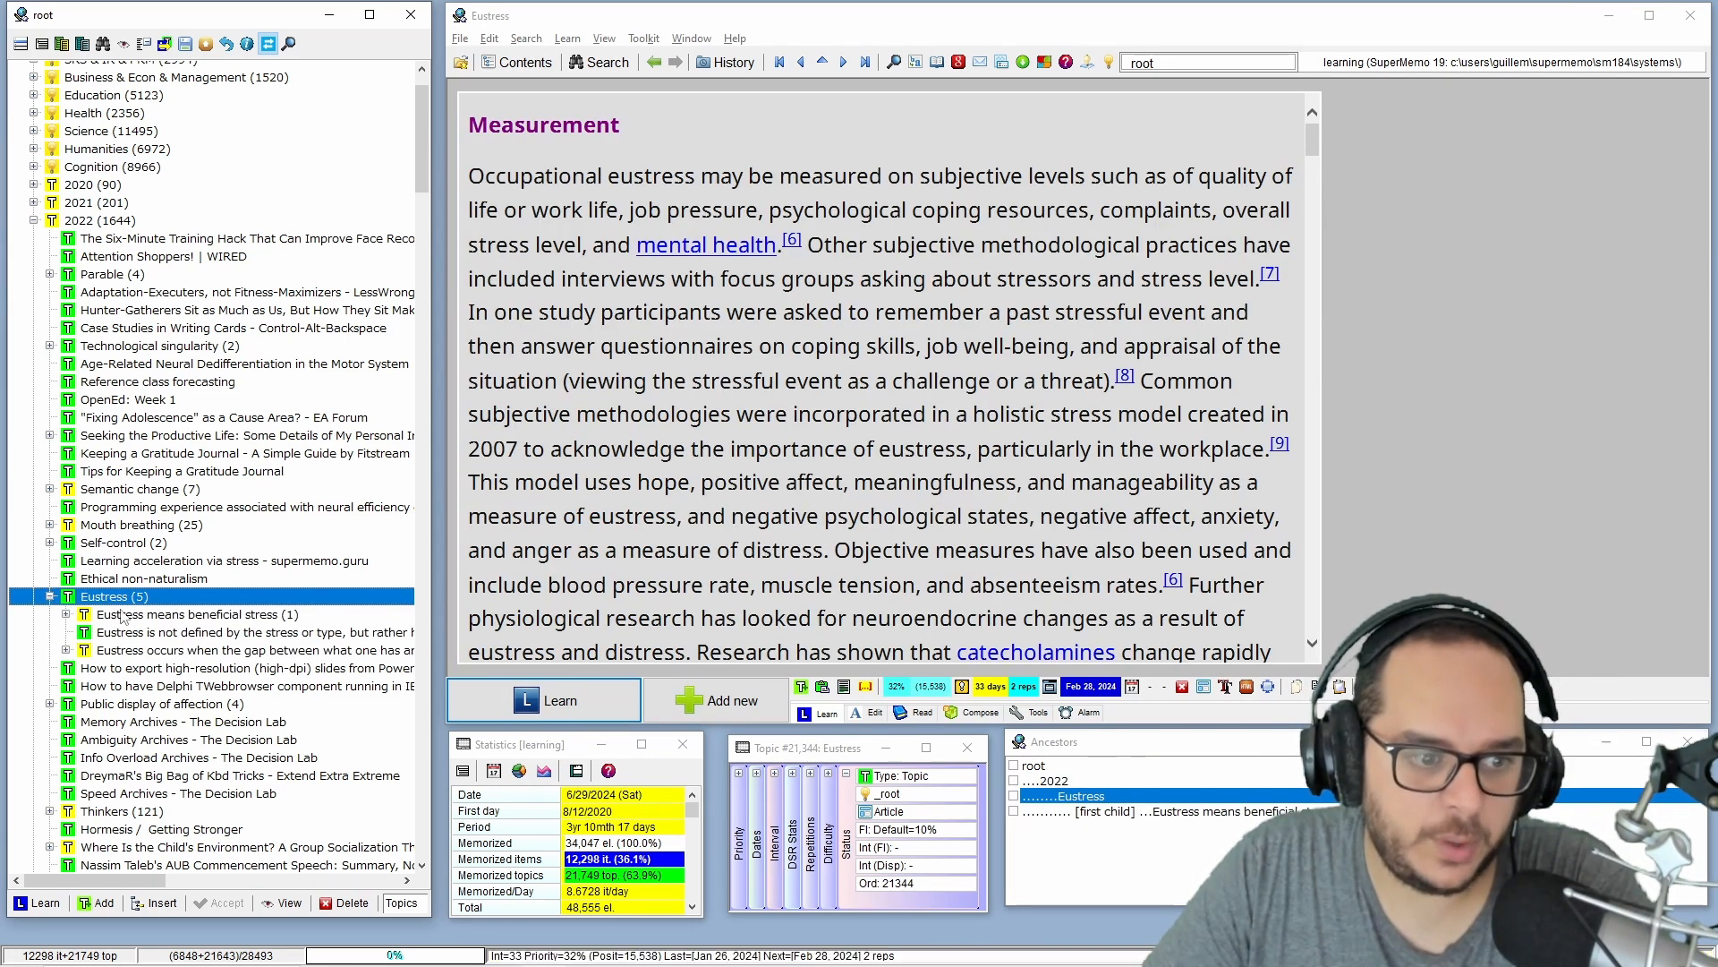
pyautogui.moveTo(121, 615); pyautogui.dragTo(116, 170)
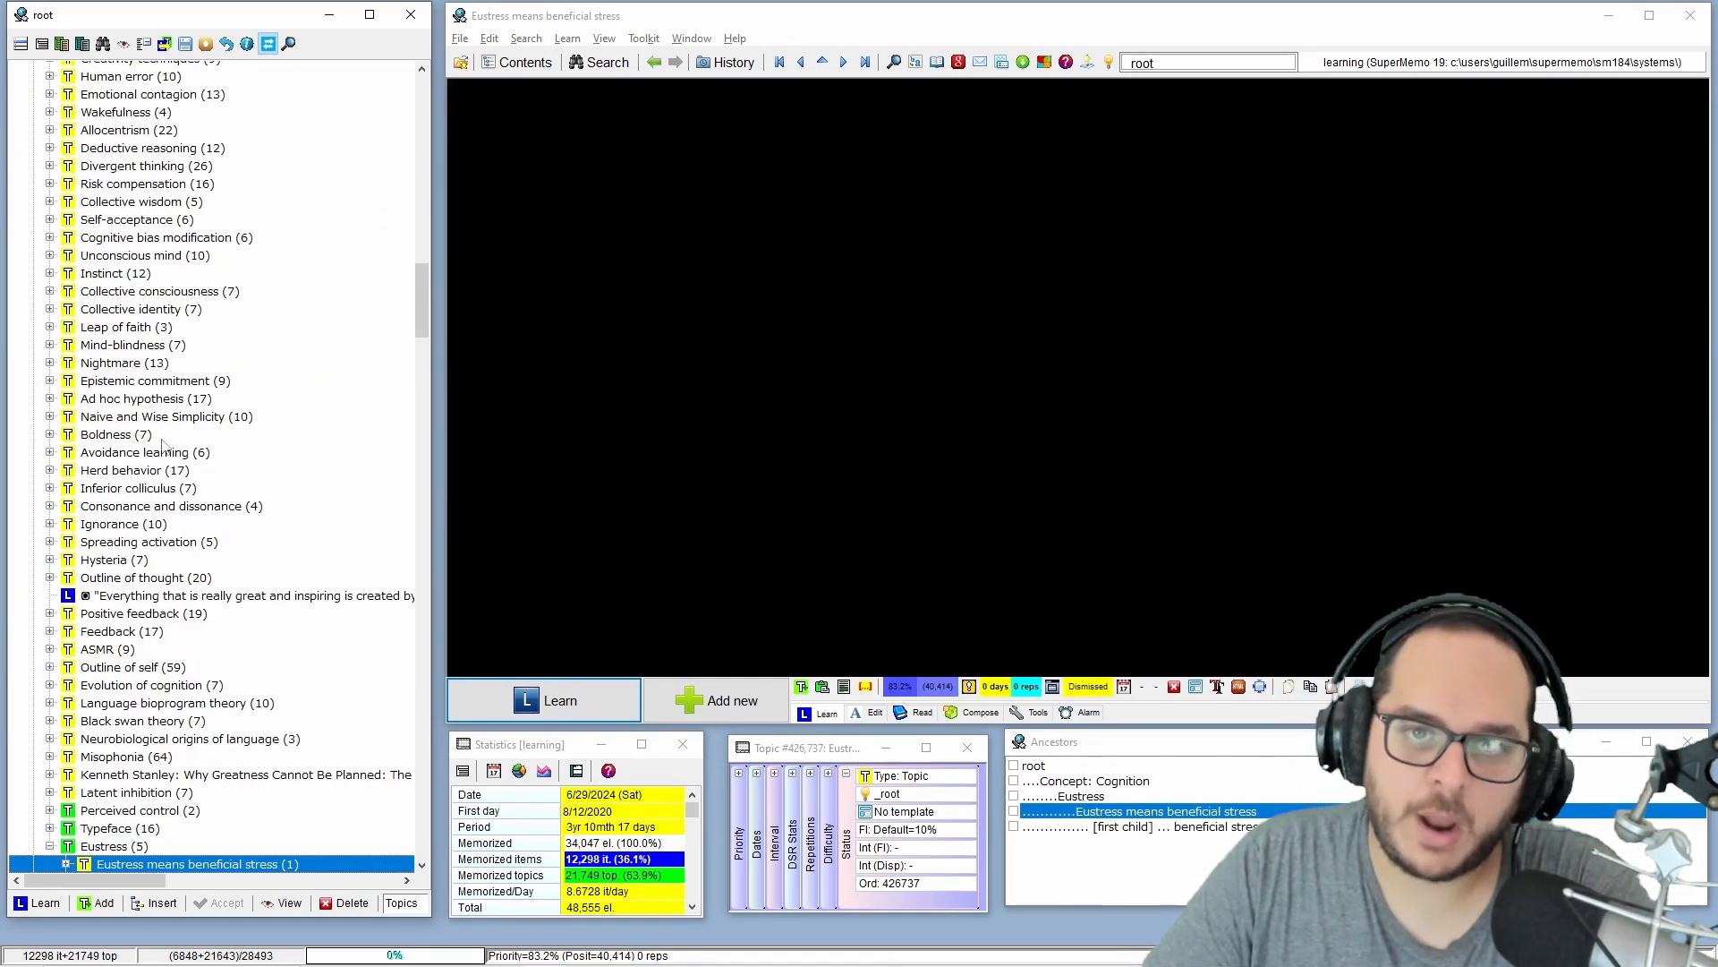
pyautogui.scroll(-2, 163, 439)
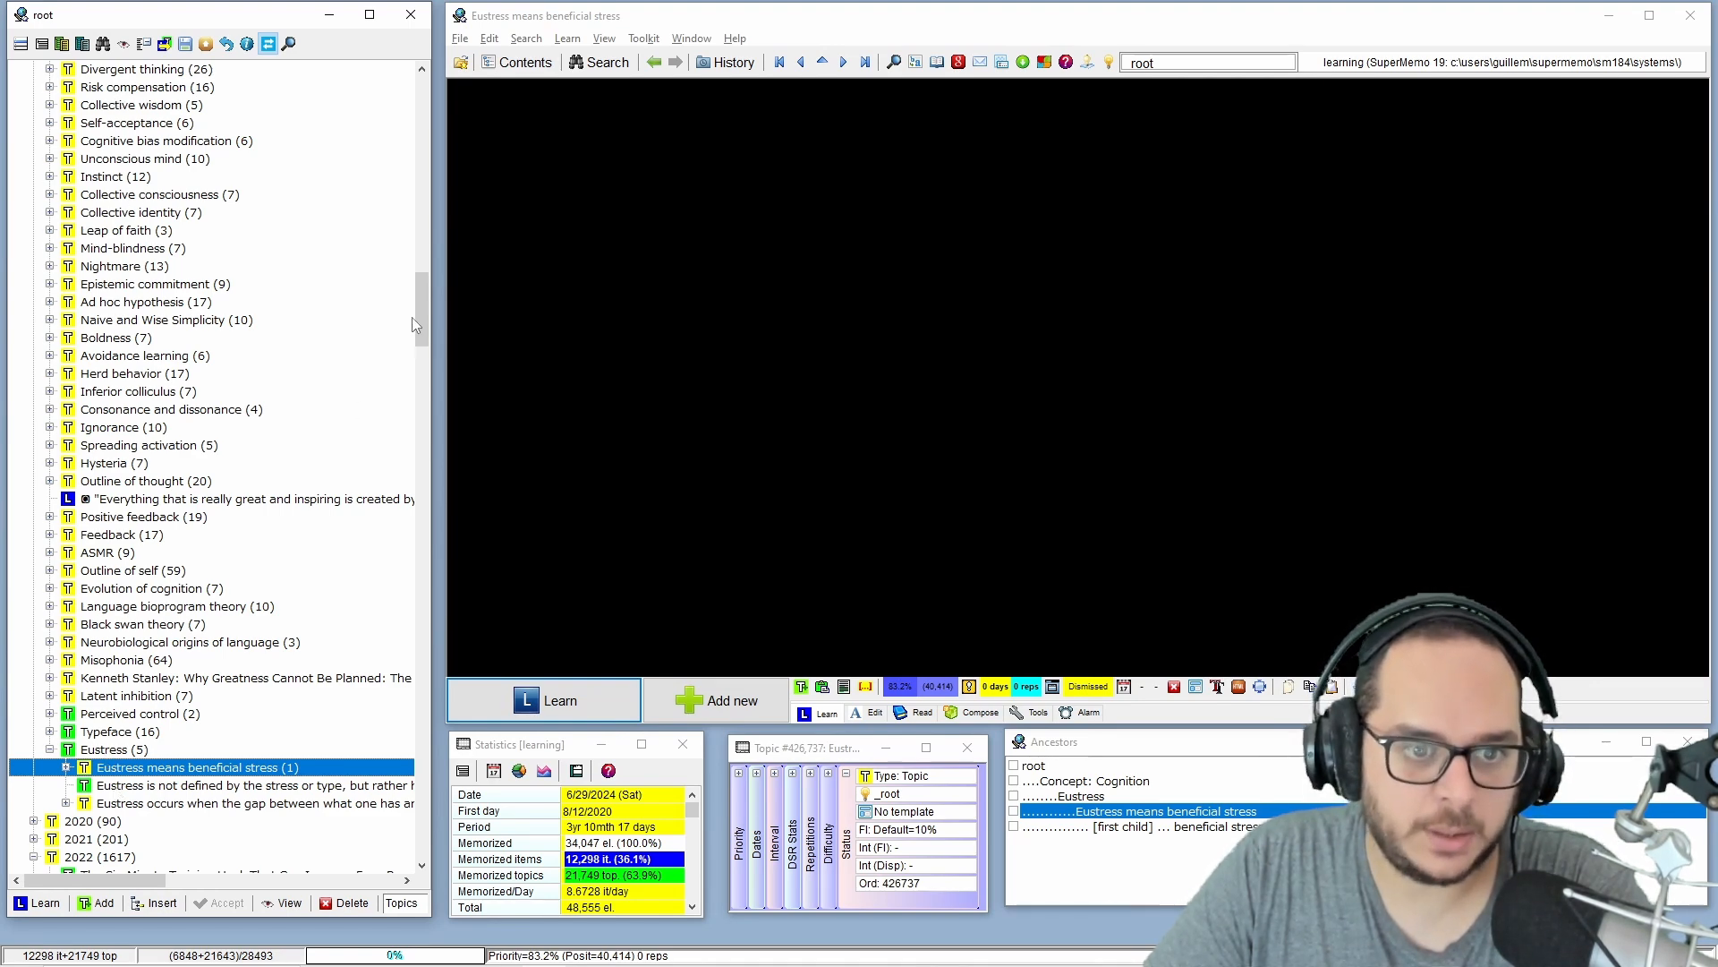
pyautogui.moveTo(417, 317); pyautogui.dragTo(417, 125)
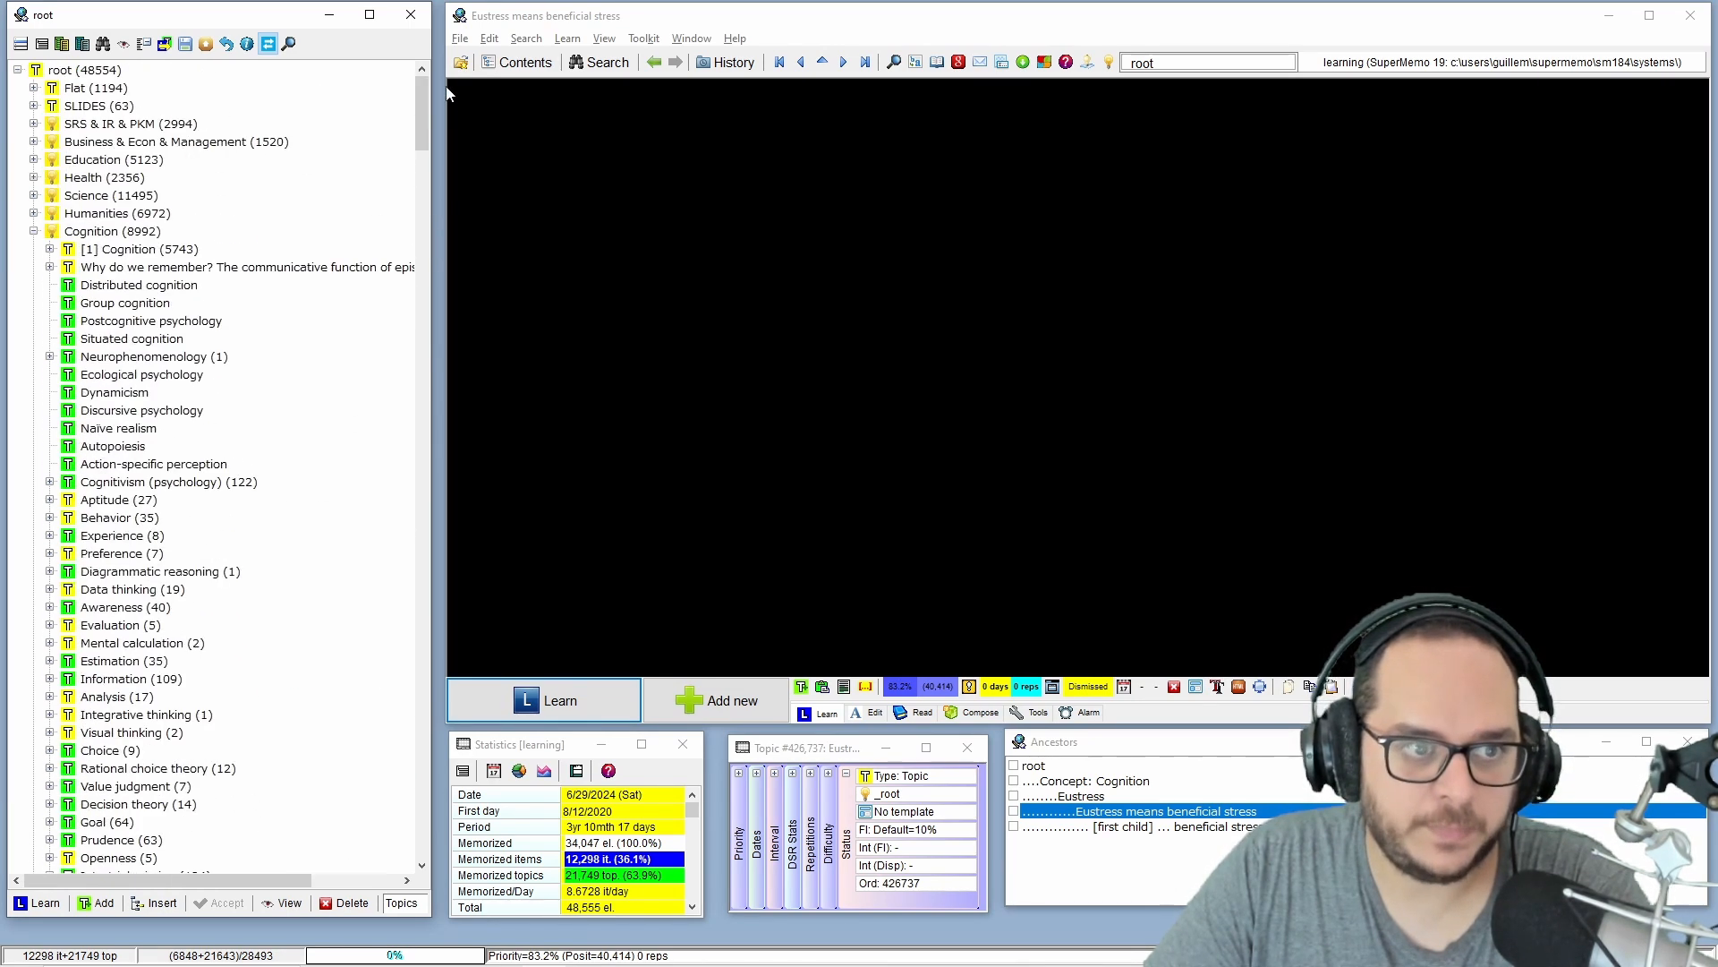
pyautogui.click(34, 232)
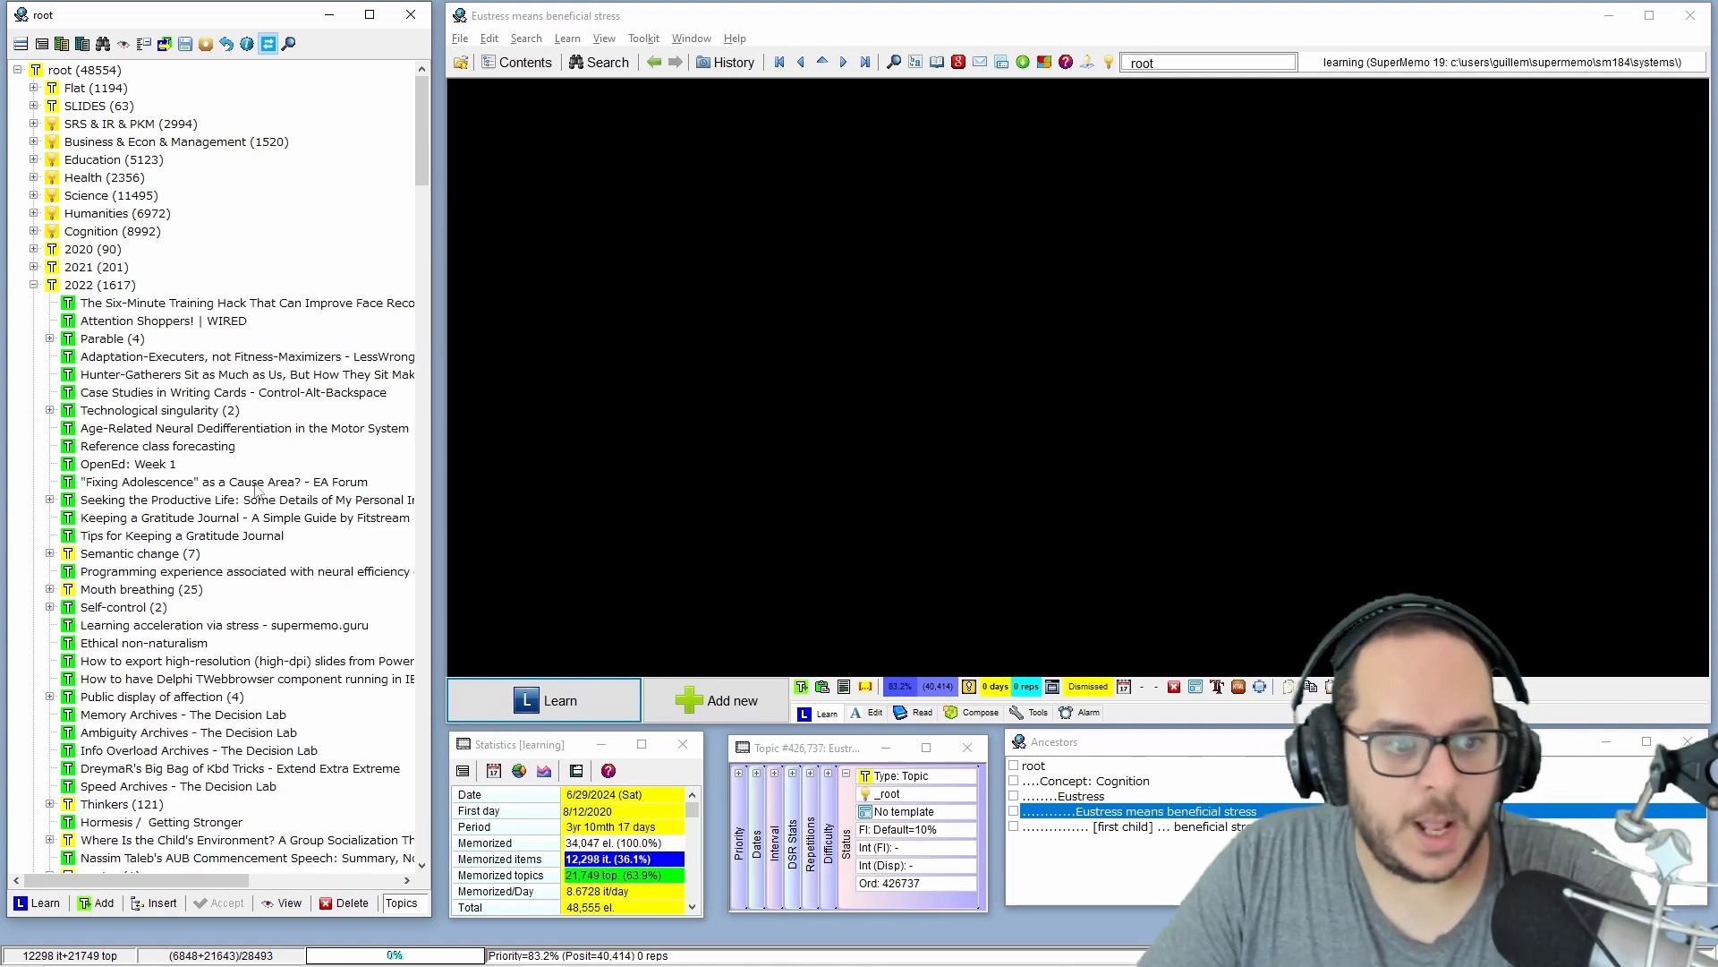
# Move the Mouth breathing topic with all its extracts from 2022 into the Health branch.
pyautogui.click(143, 591)
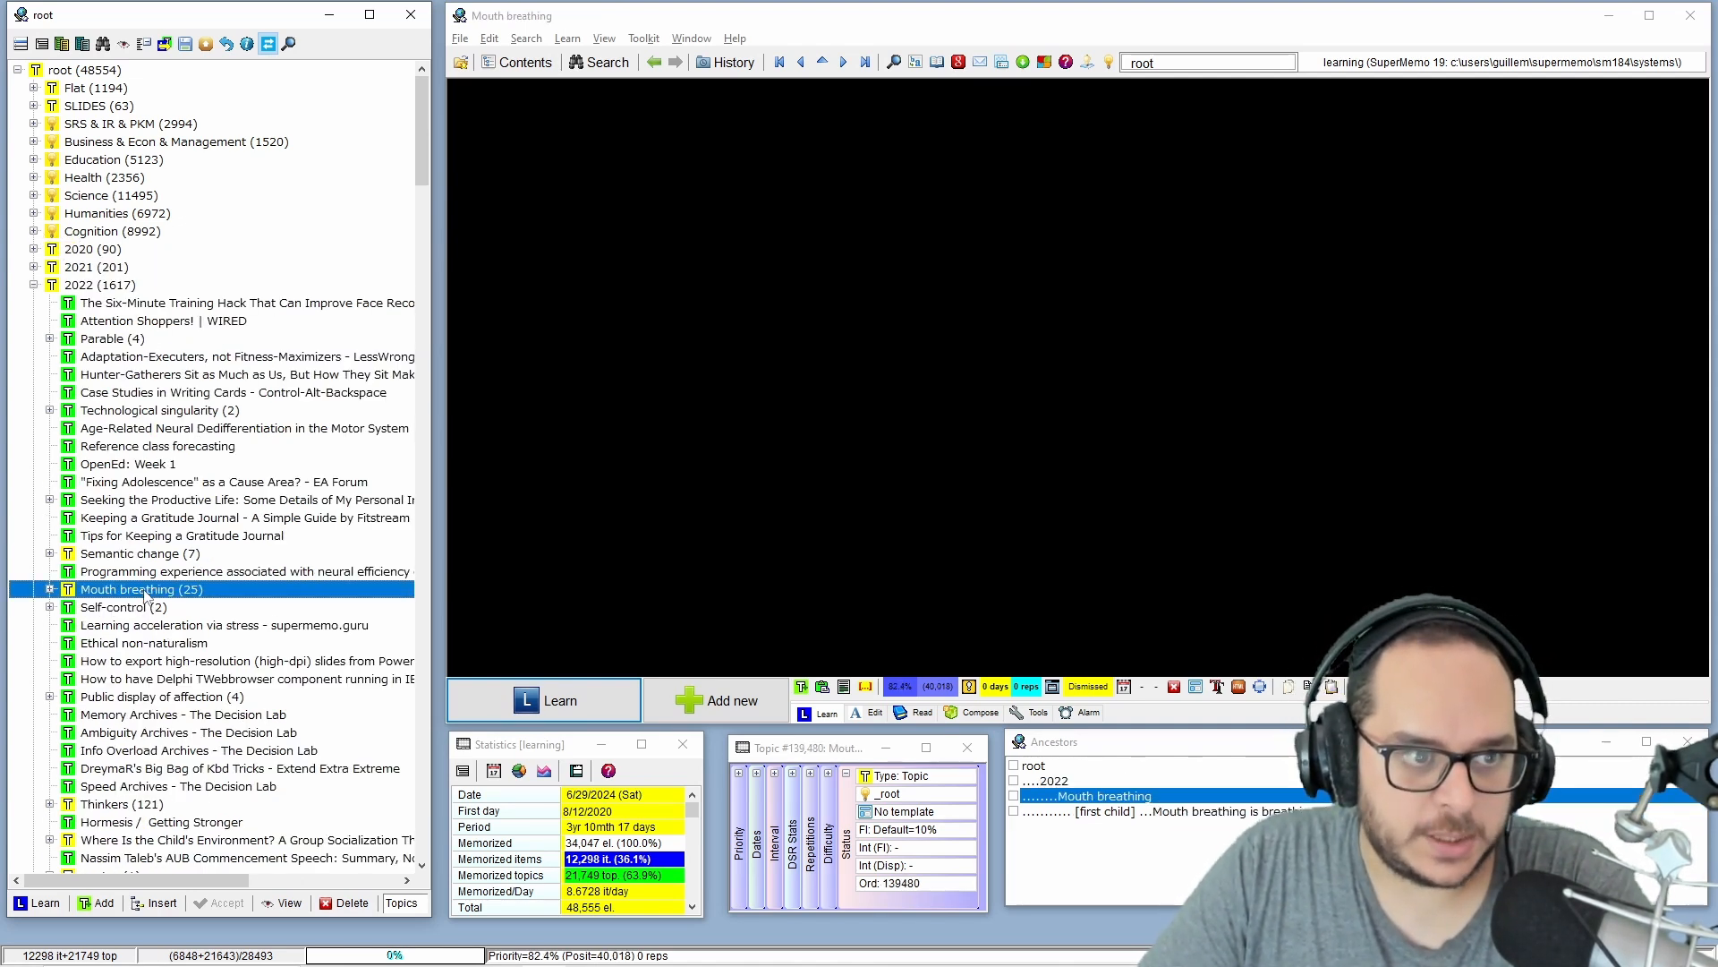
pyautogui.click(50, 589)
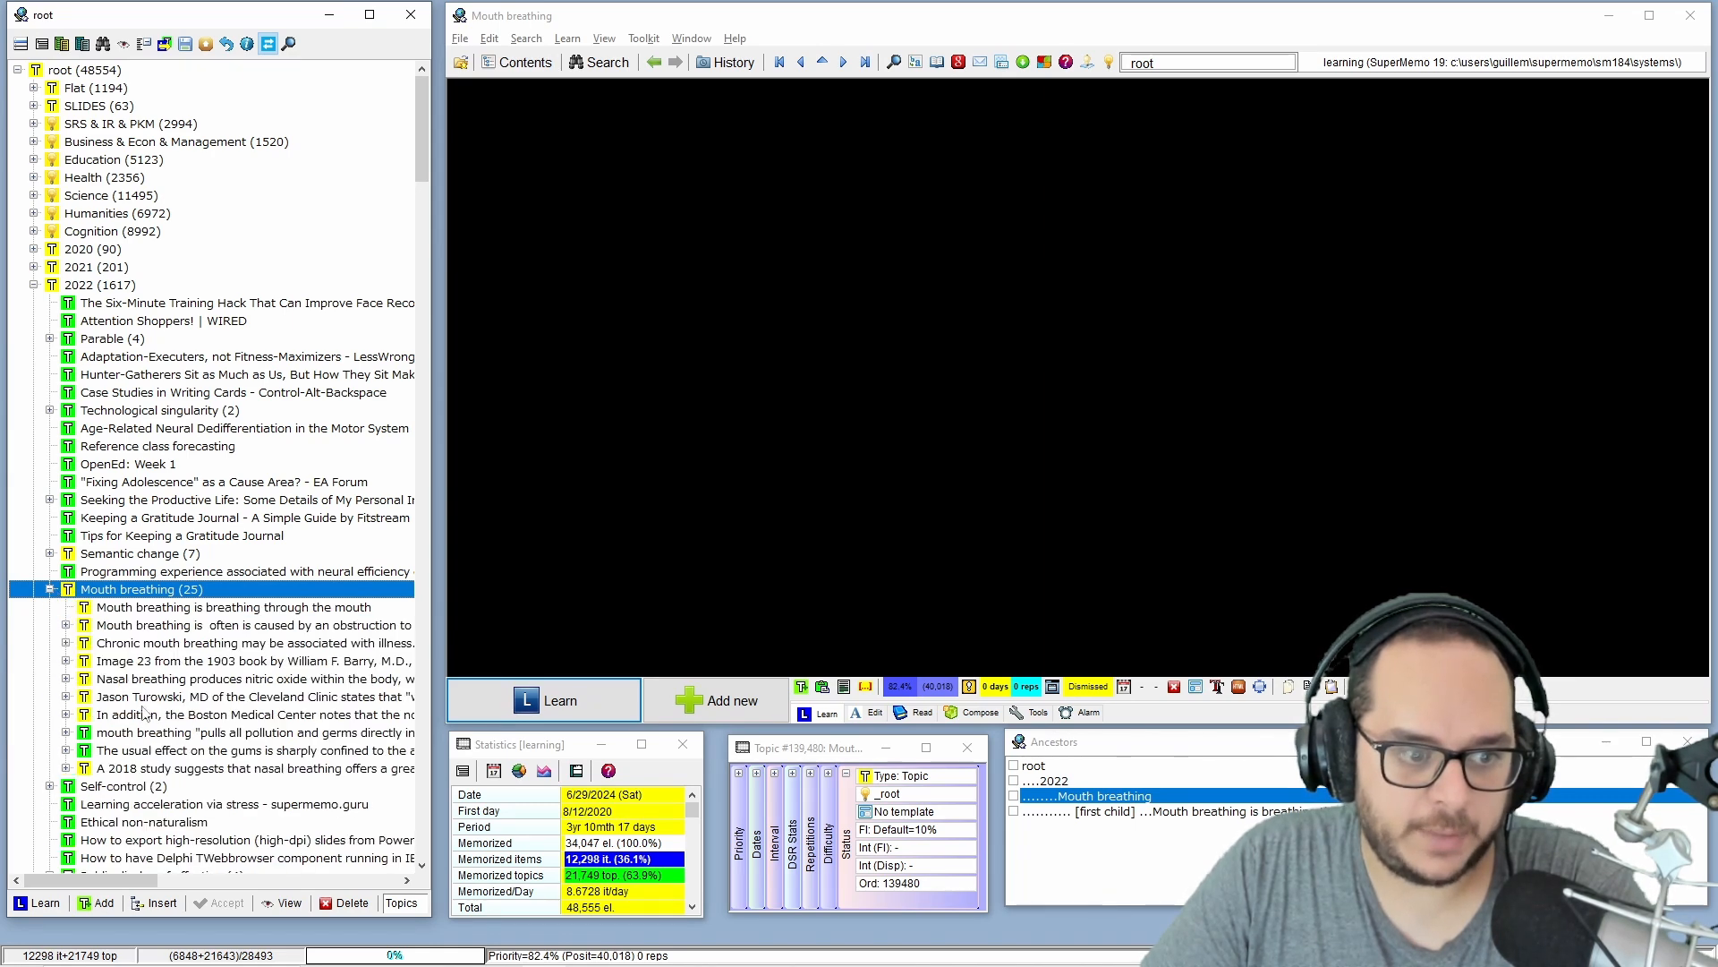
pyautogui.click(50, 589)
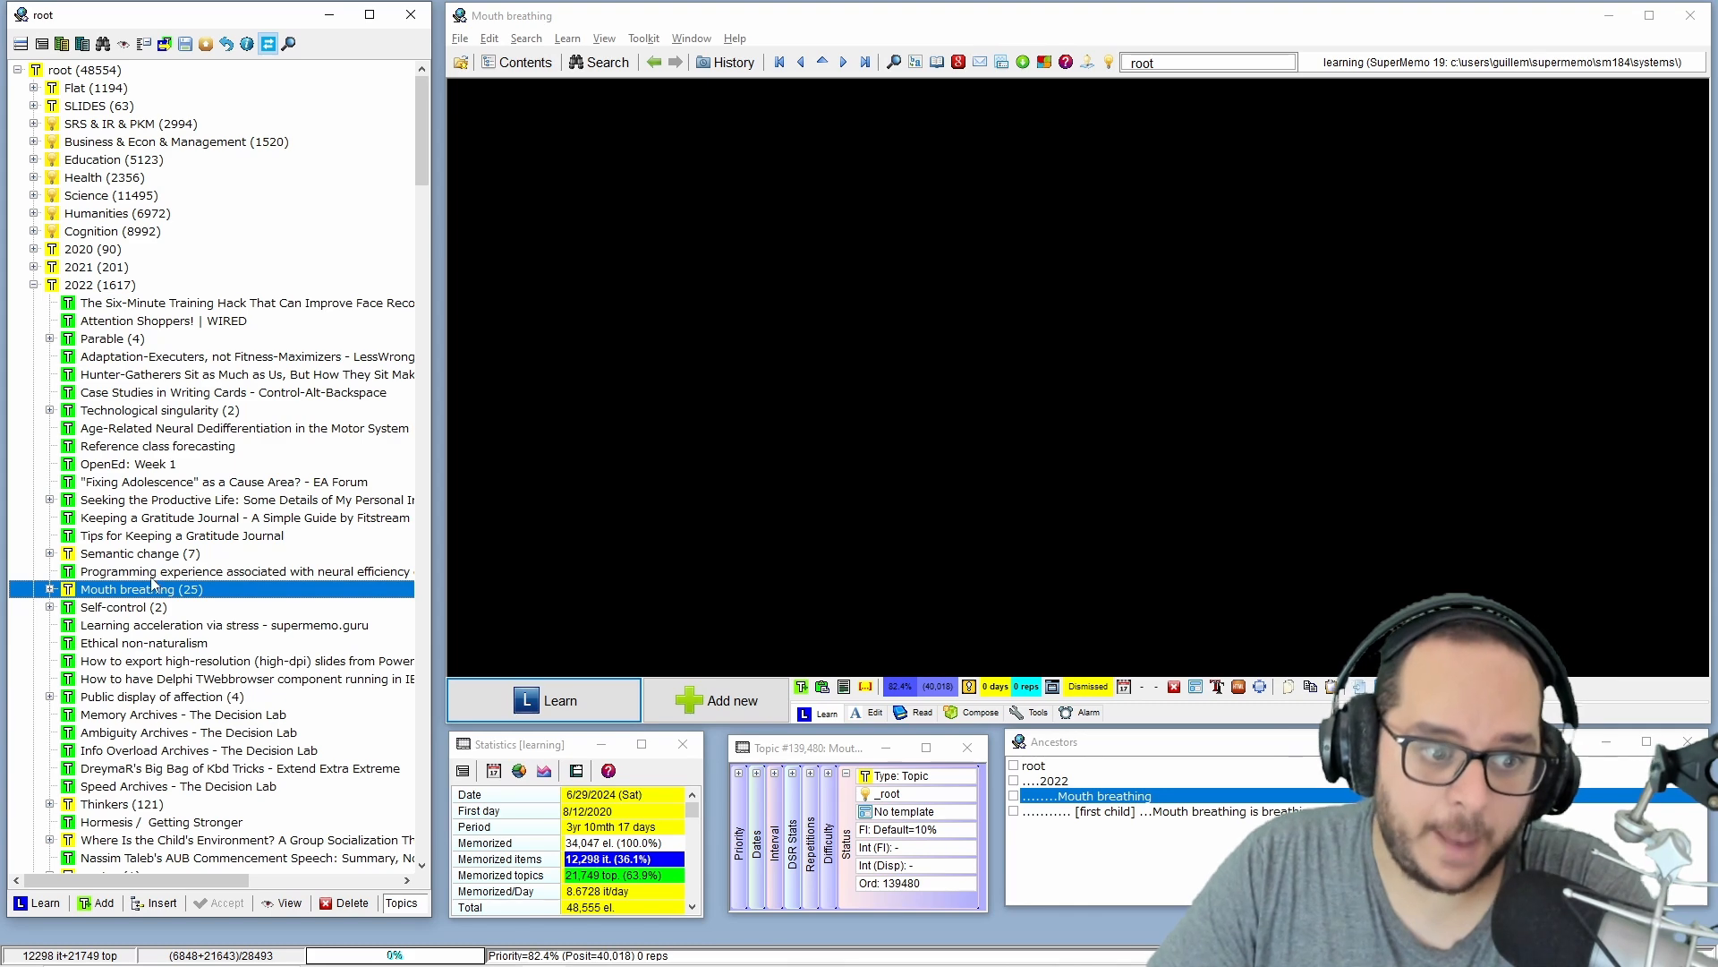
pyautogui.moveTo(161, 596); pyautogui.dragTo(115, 220)
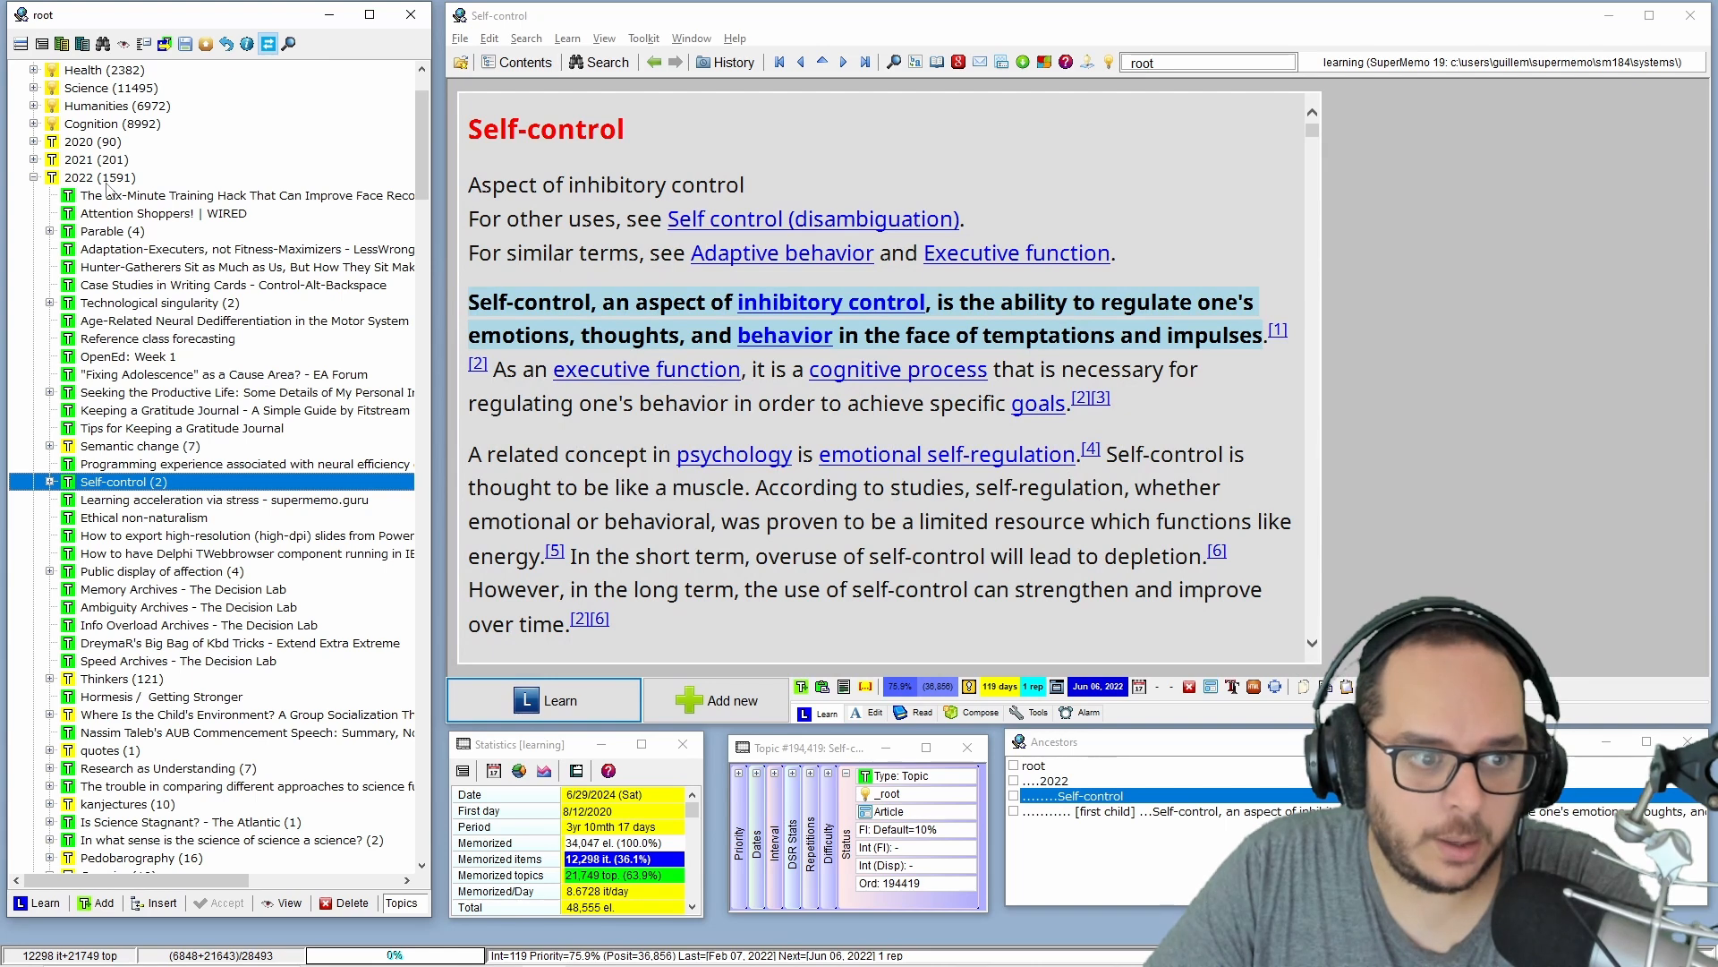
# View the Adaptation-Executers, not Fitness-Maximizers article under 2022.
pyautogui.scroll(2, 108, 190)
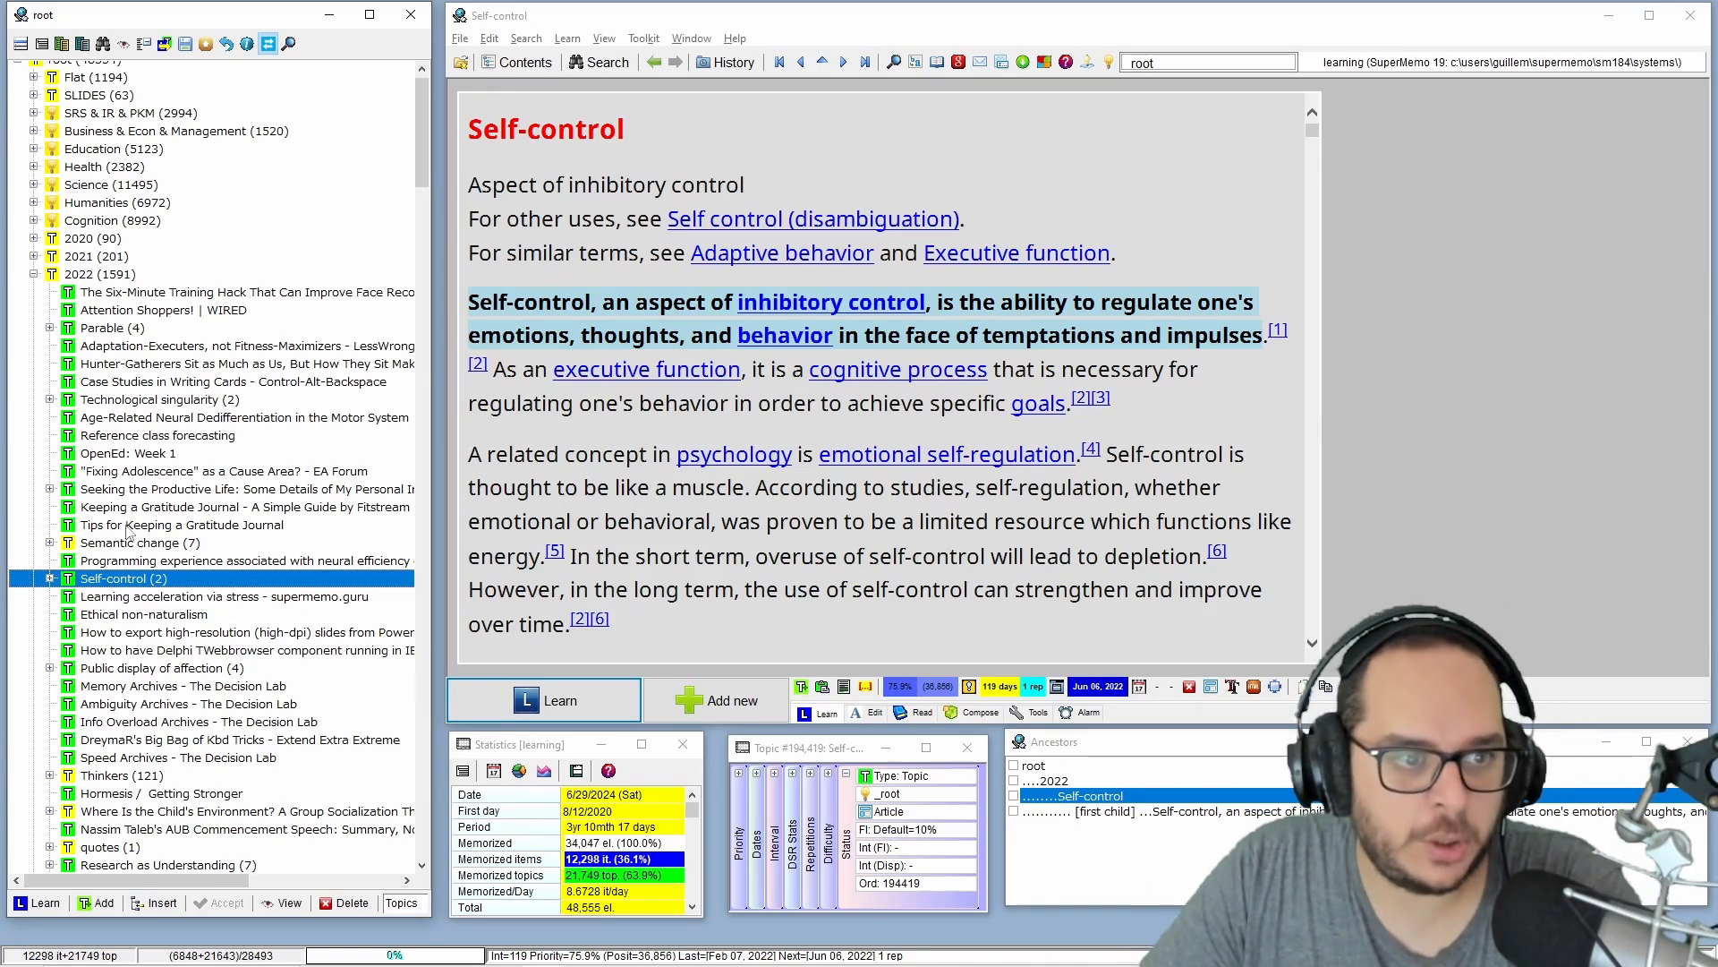
pyautogui.scroll(-1, 78, 121)
pyautogui.click(99, 297)
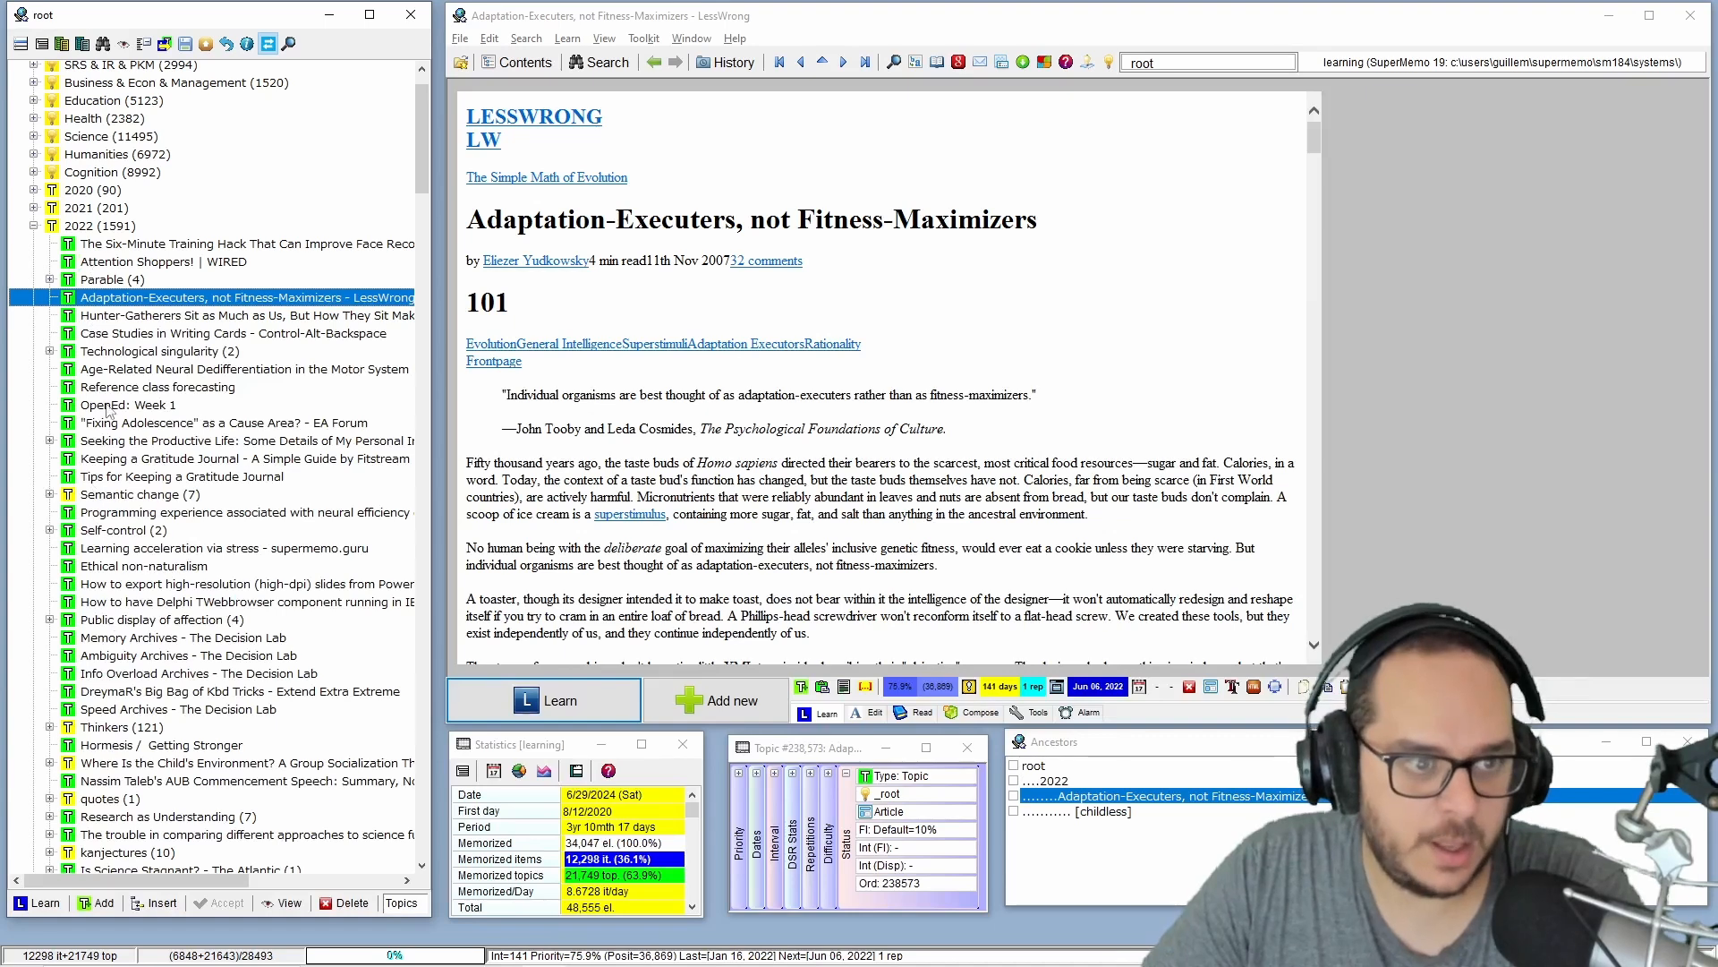
pyautogui.scroll(1, 154, 519)
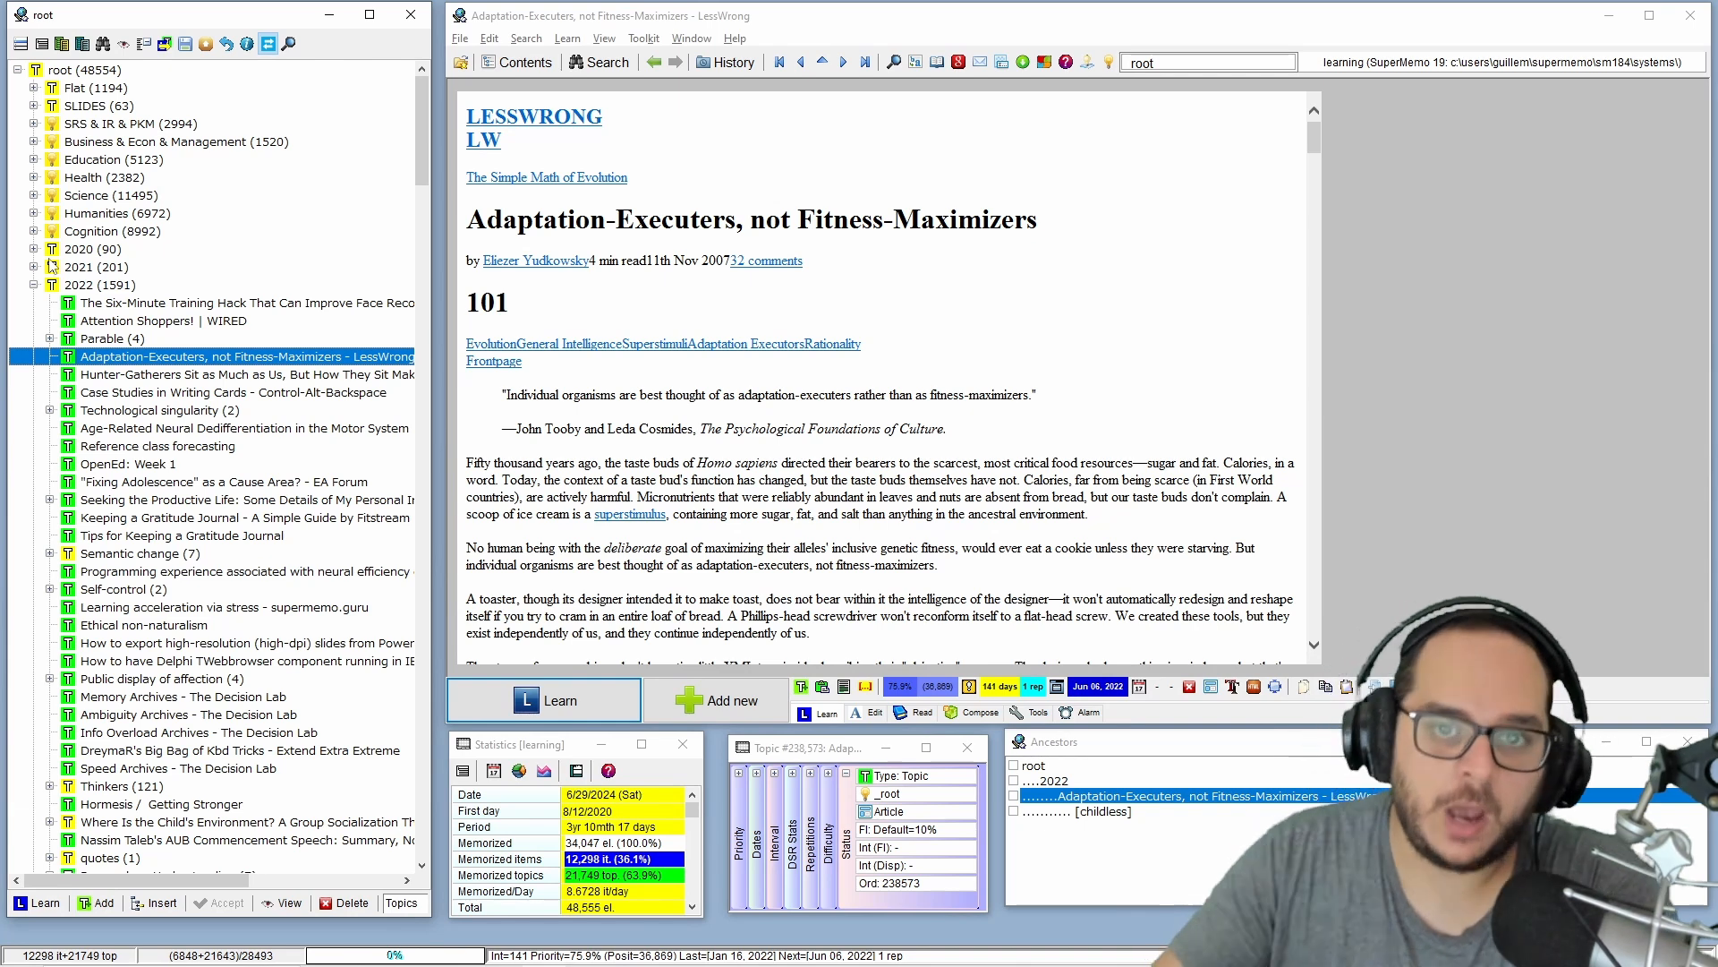
# Browse all elements of the Education branch and set their concept group to 3 - Education & Schooling.
pyautogui.click(97, 158)
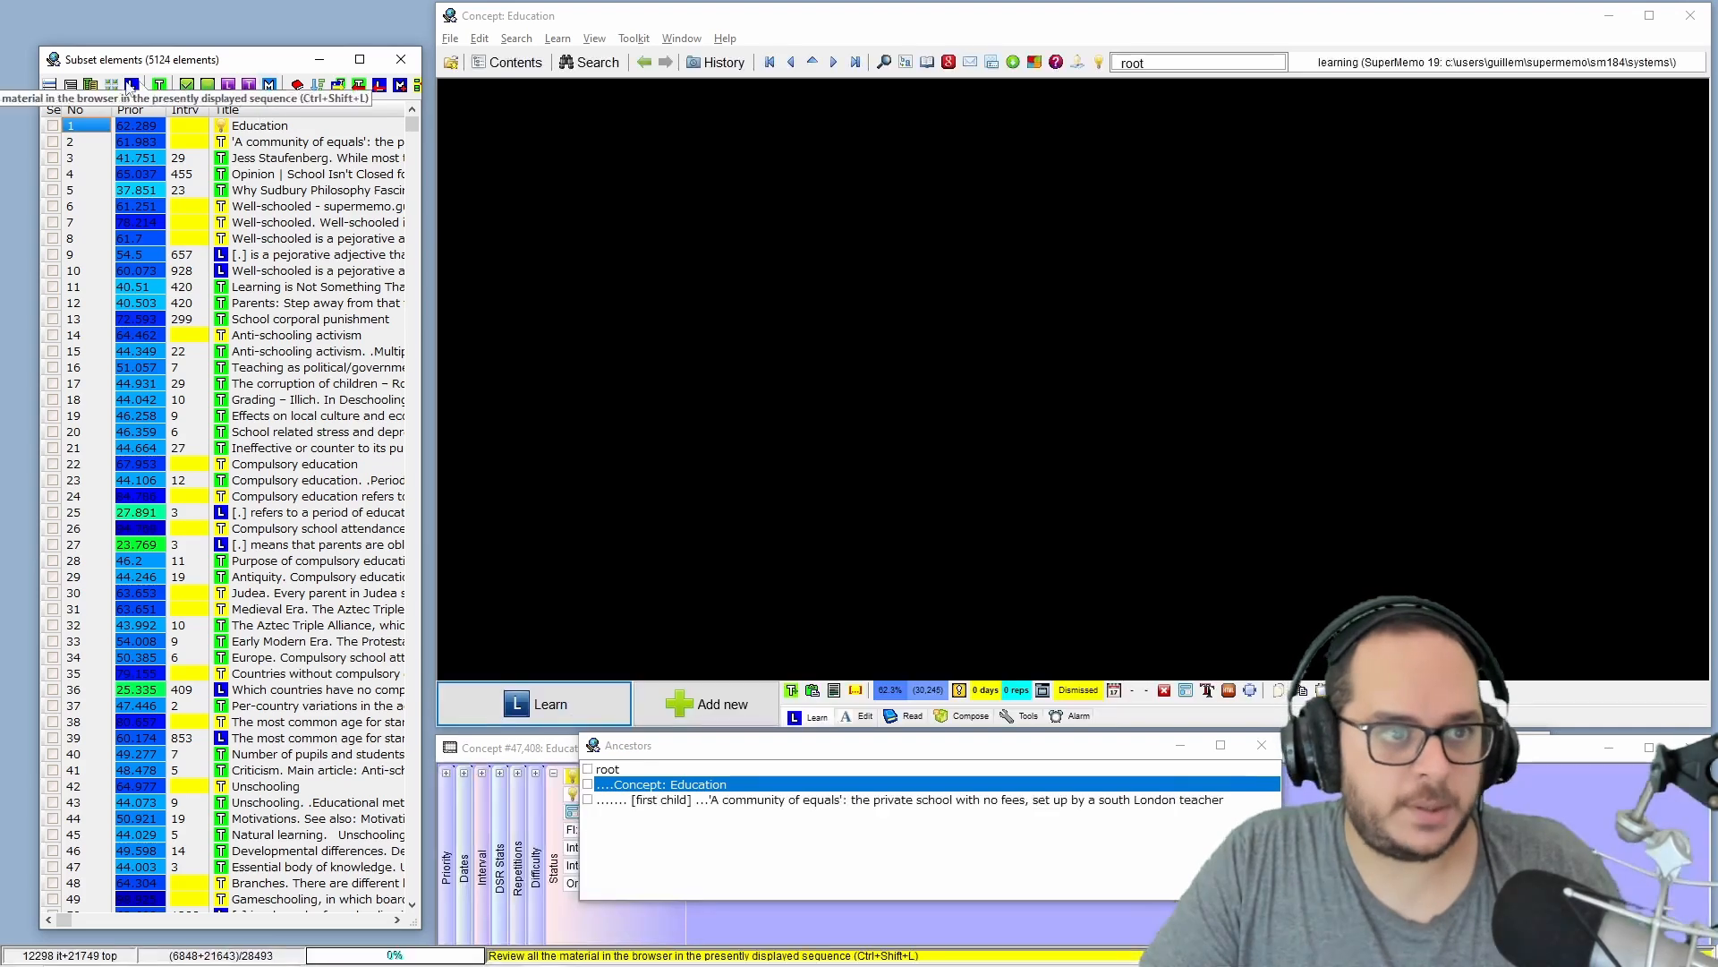
pyautogui.click(71, 86)
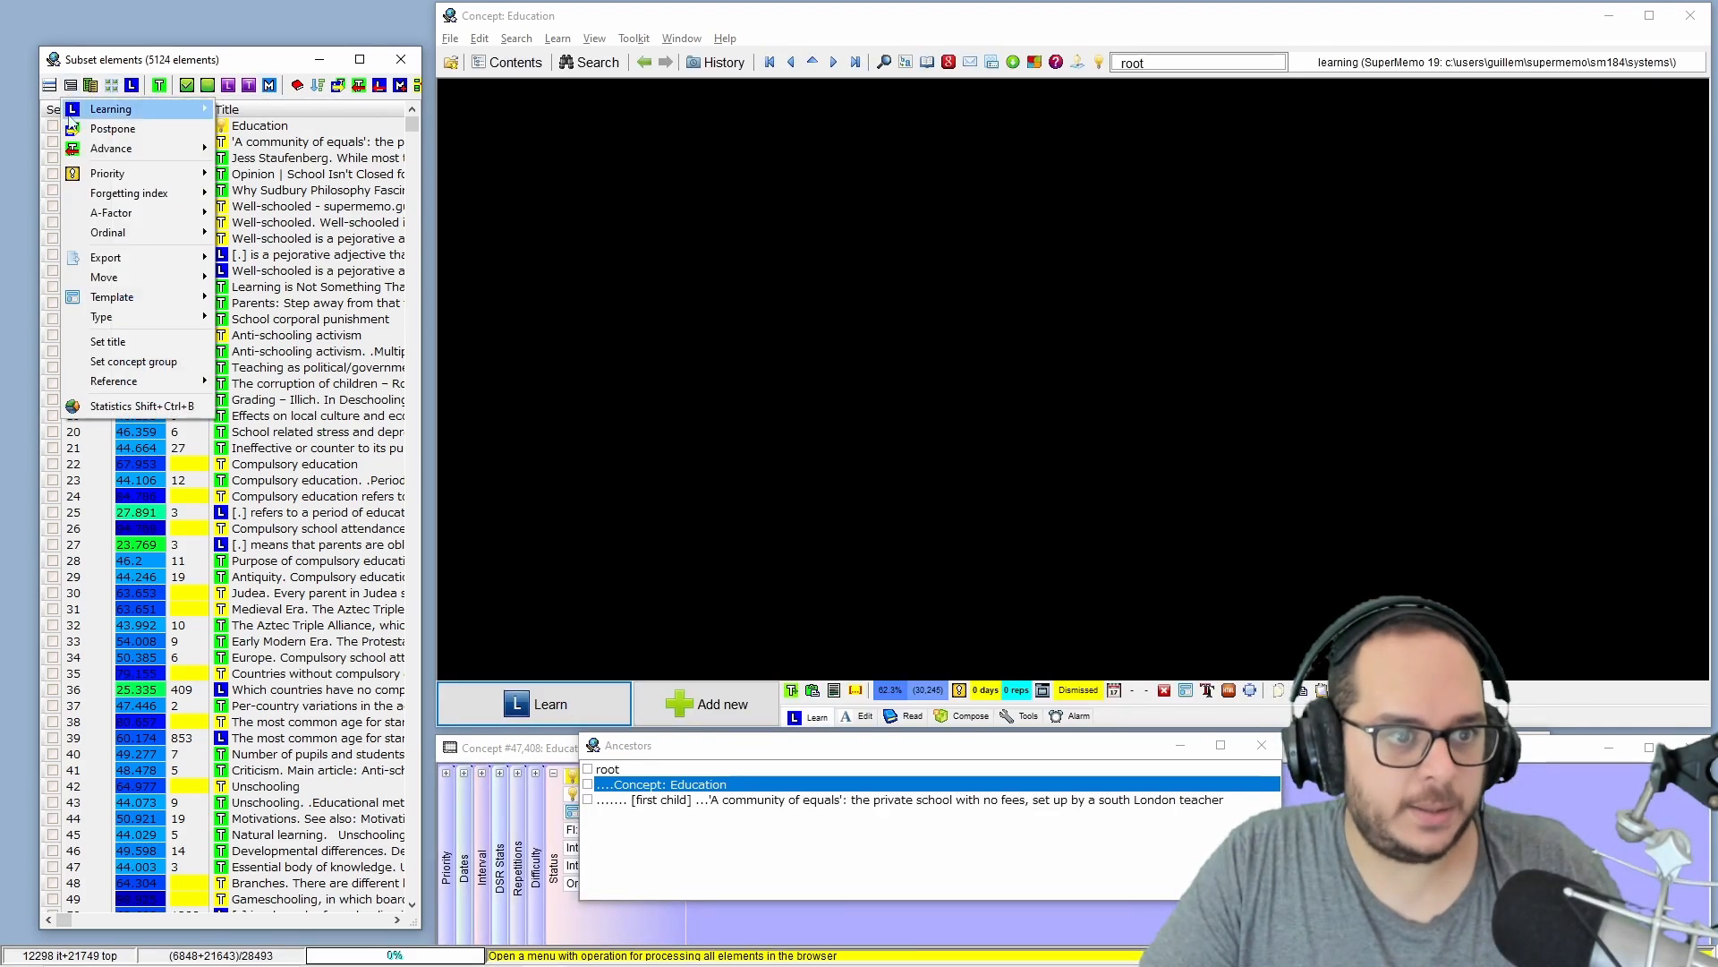
pyautogui.click(132, 361)
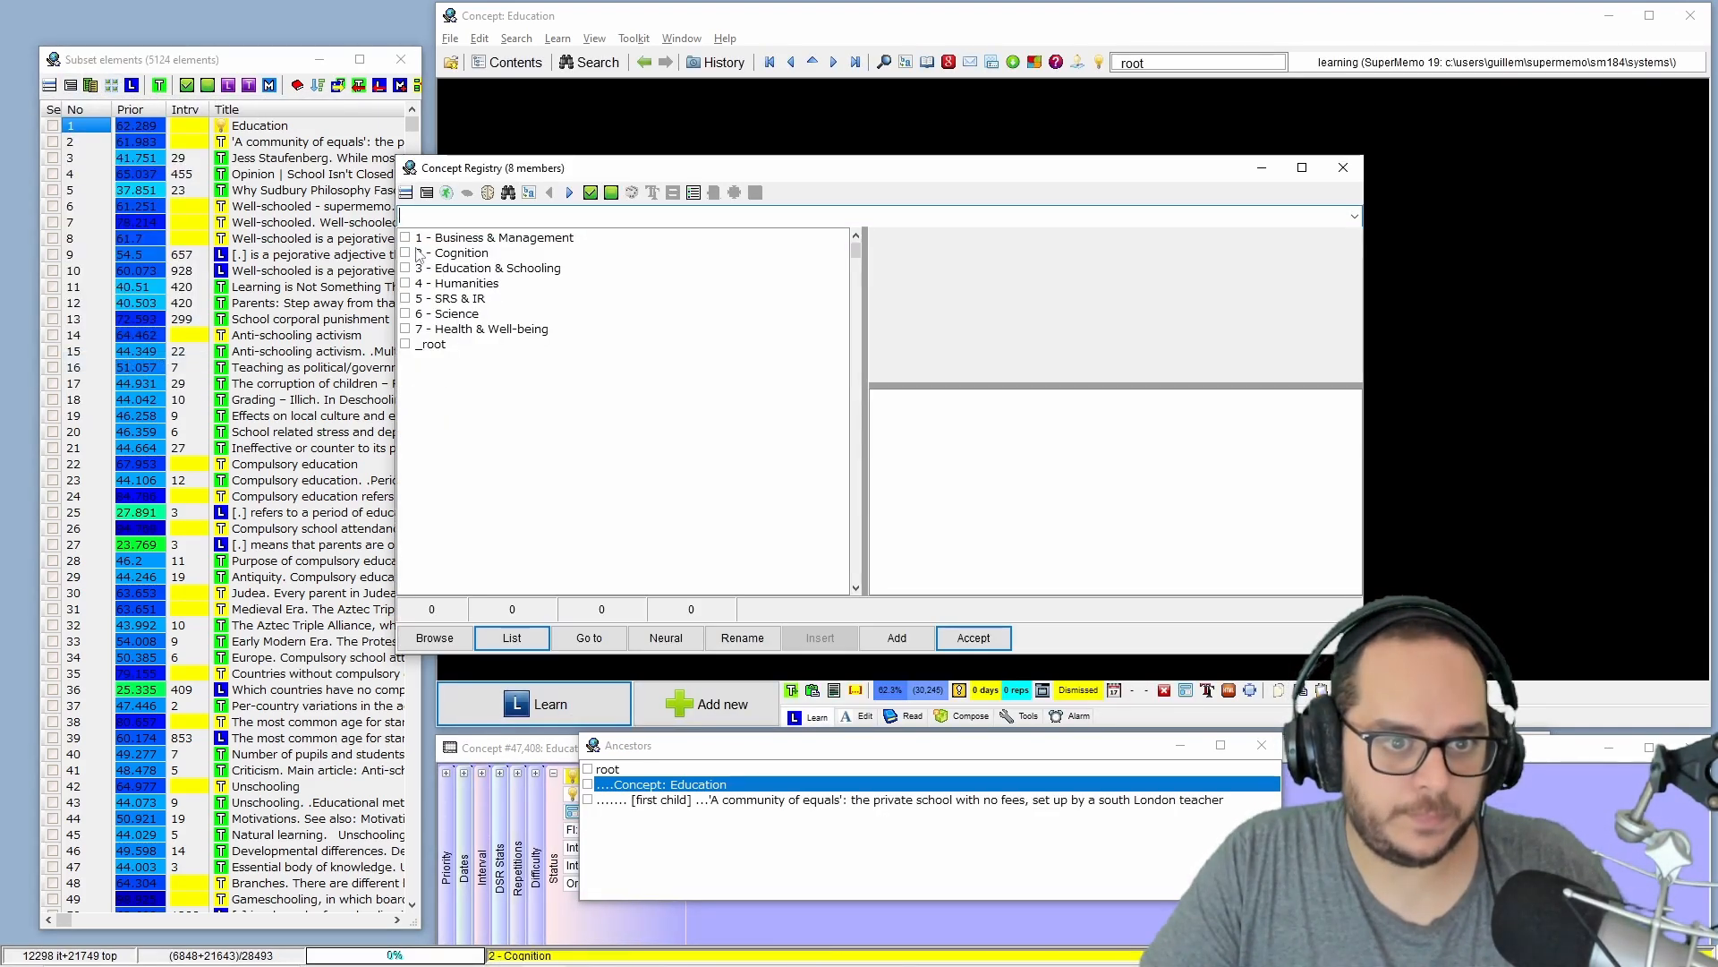
pyautogui.doubleClick(456, 268)
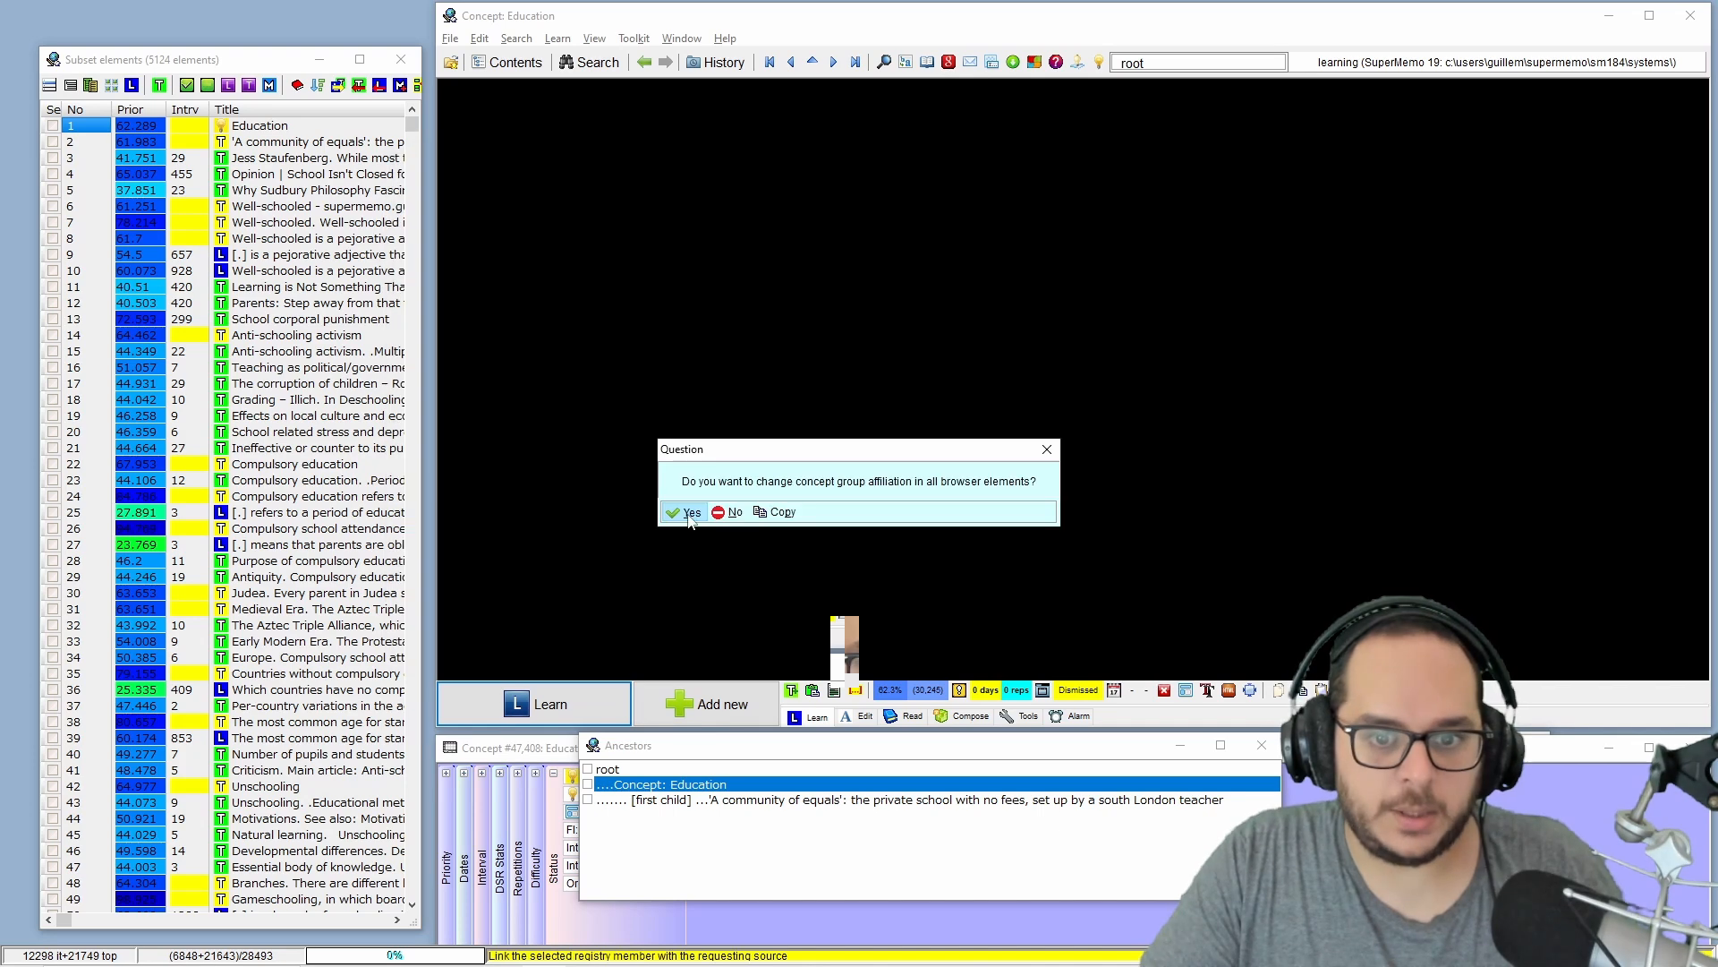
pyautogui.click(683, 508)
pyautogui.click(698, 510)
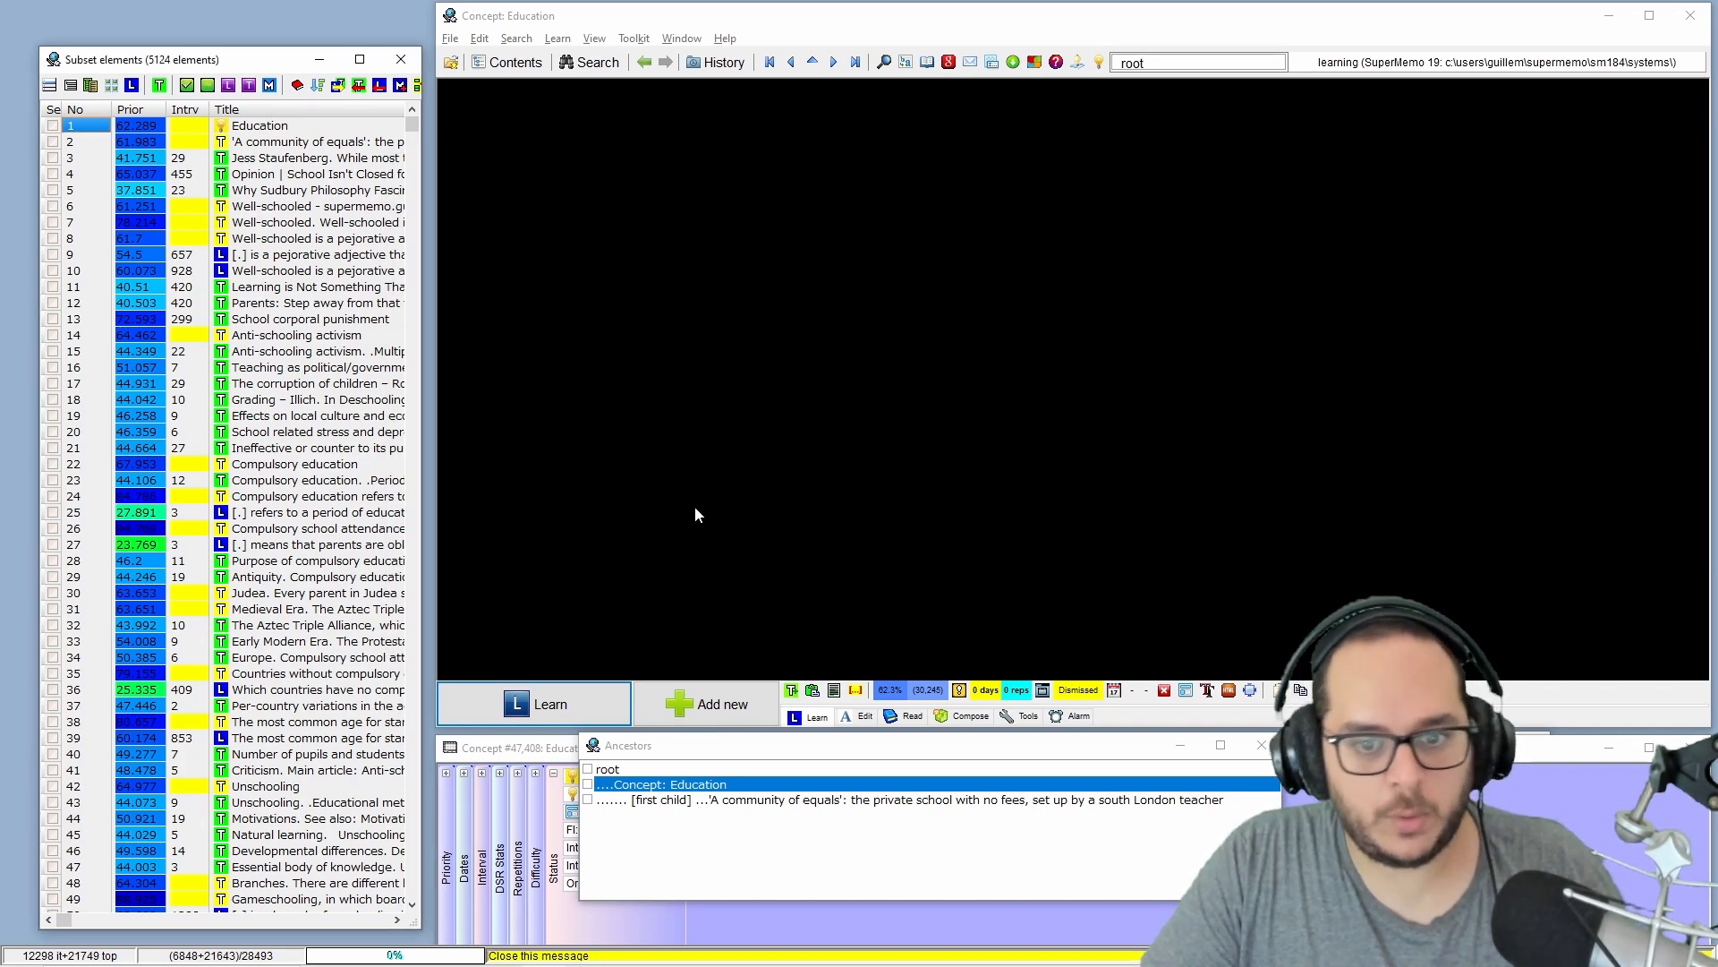
pyautogui.click(401, 59)
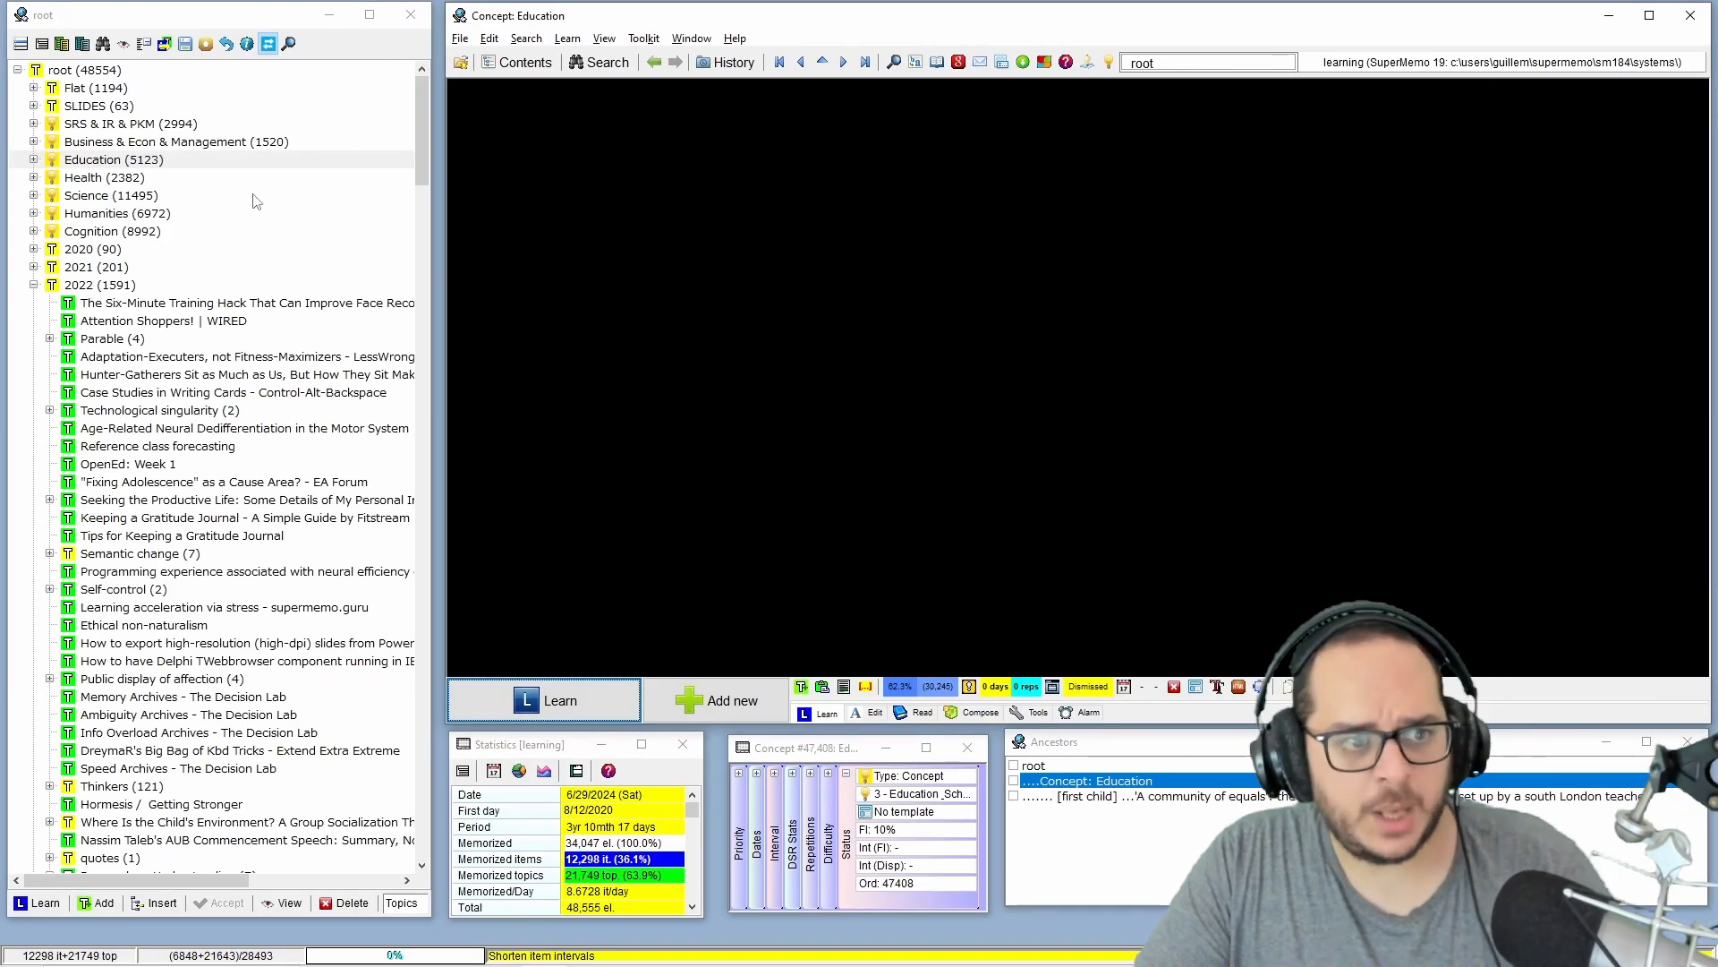
# View the Case Studies in Writing Cards article and the extract under Technological singularity in 2022, then collapse the 2022 branch.
pyautogui.click(123, 395)
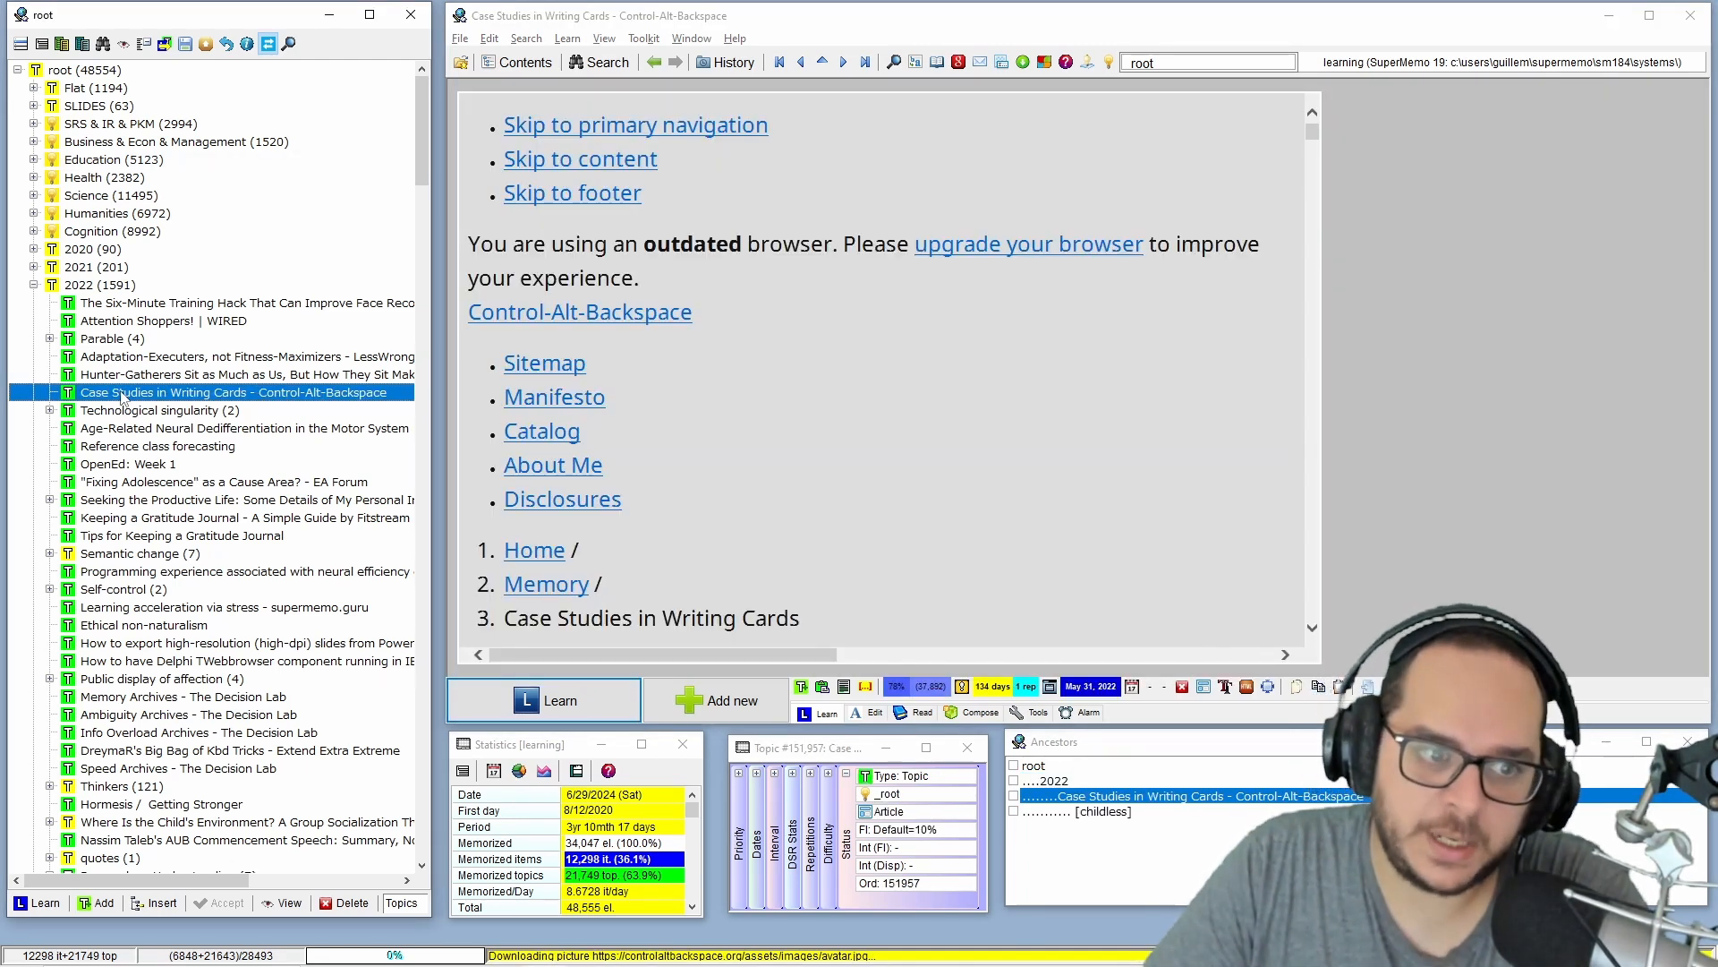
pyautogui.click(50, 410)
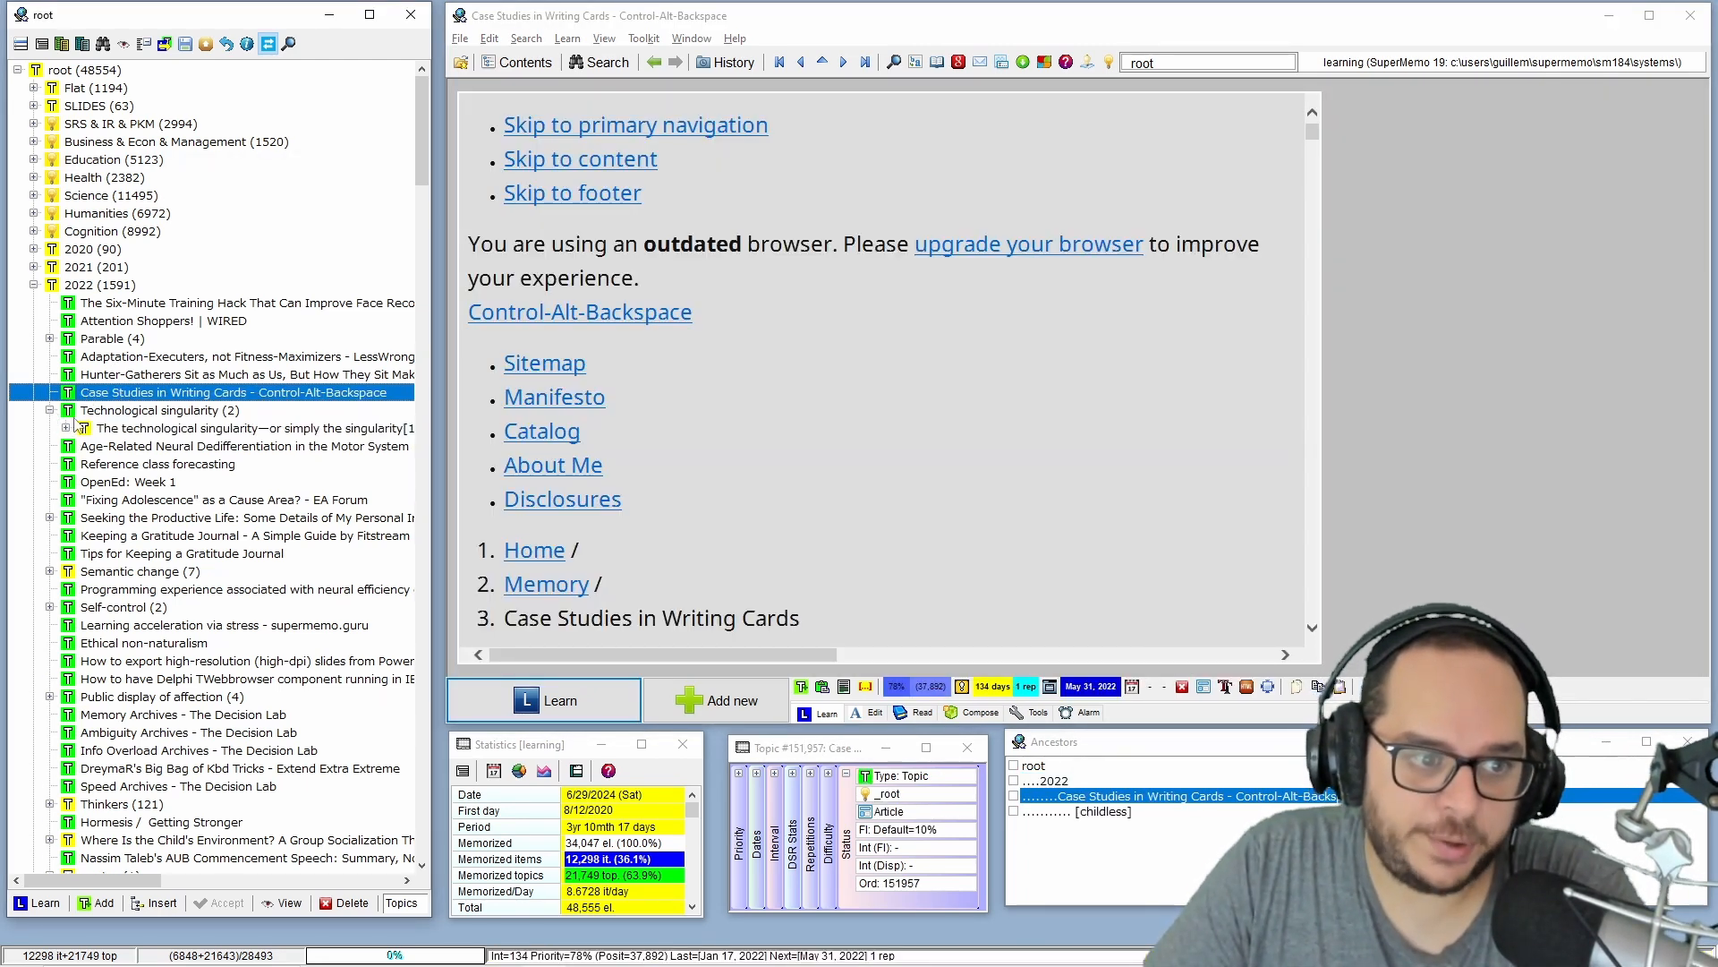
pyautogui.click(133, 429)
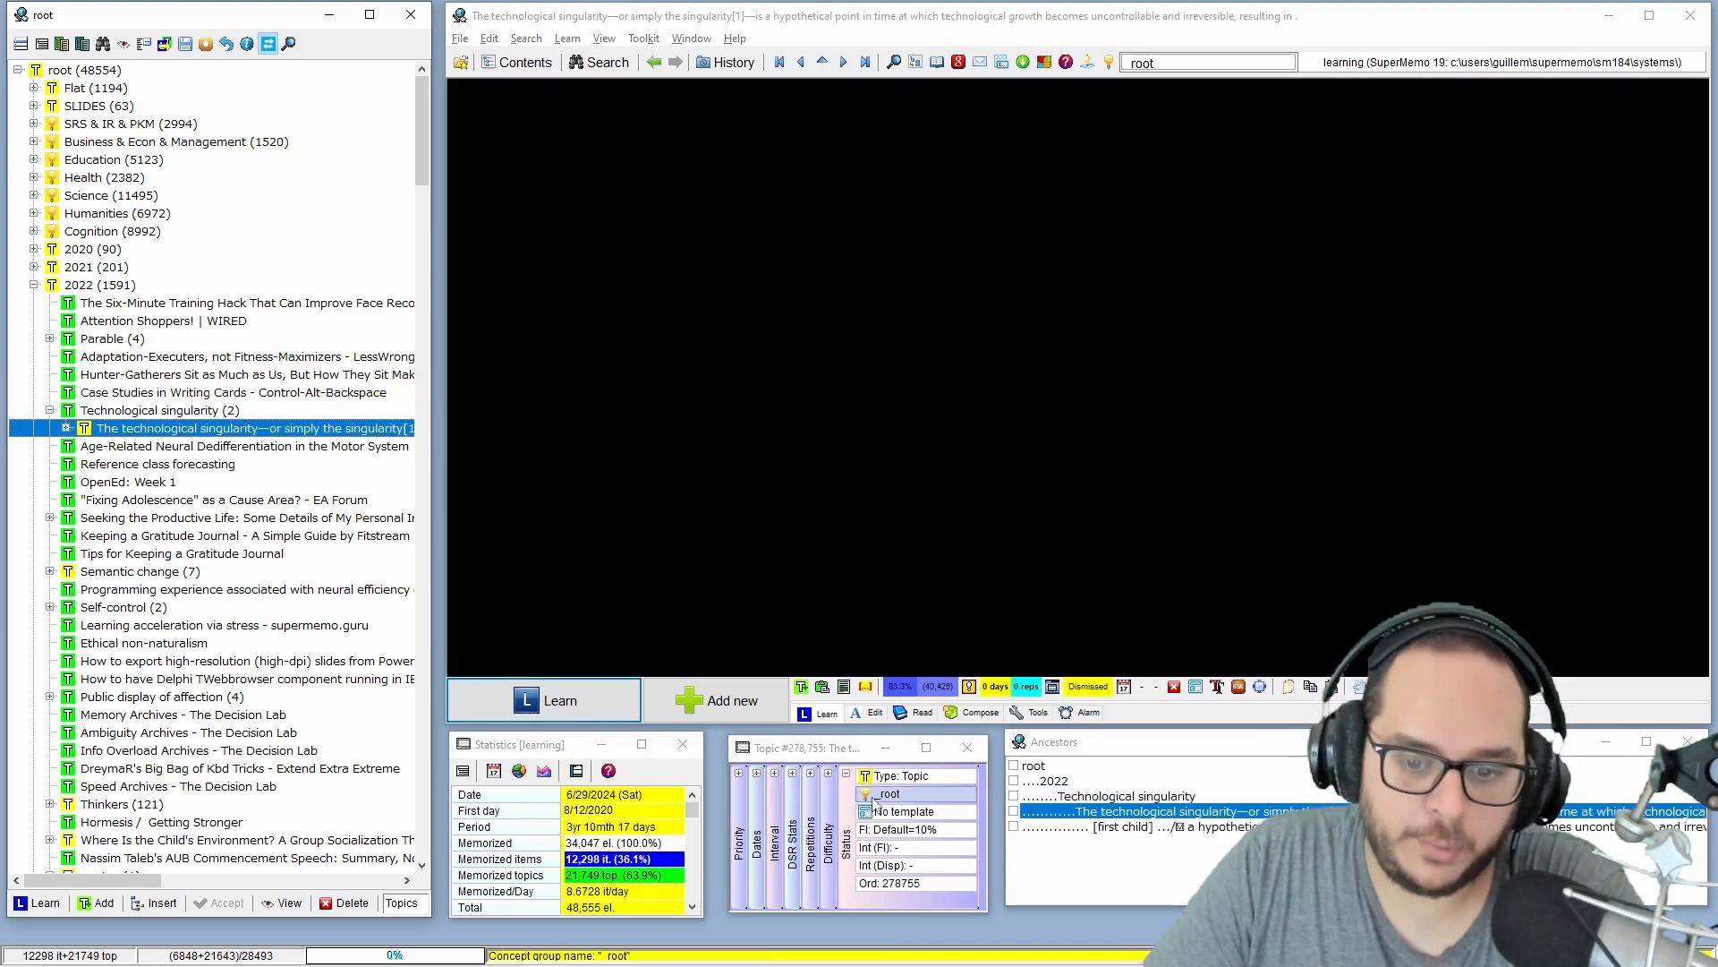
pyautogui.click(33, 285)
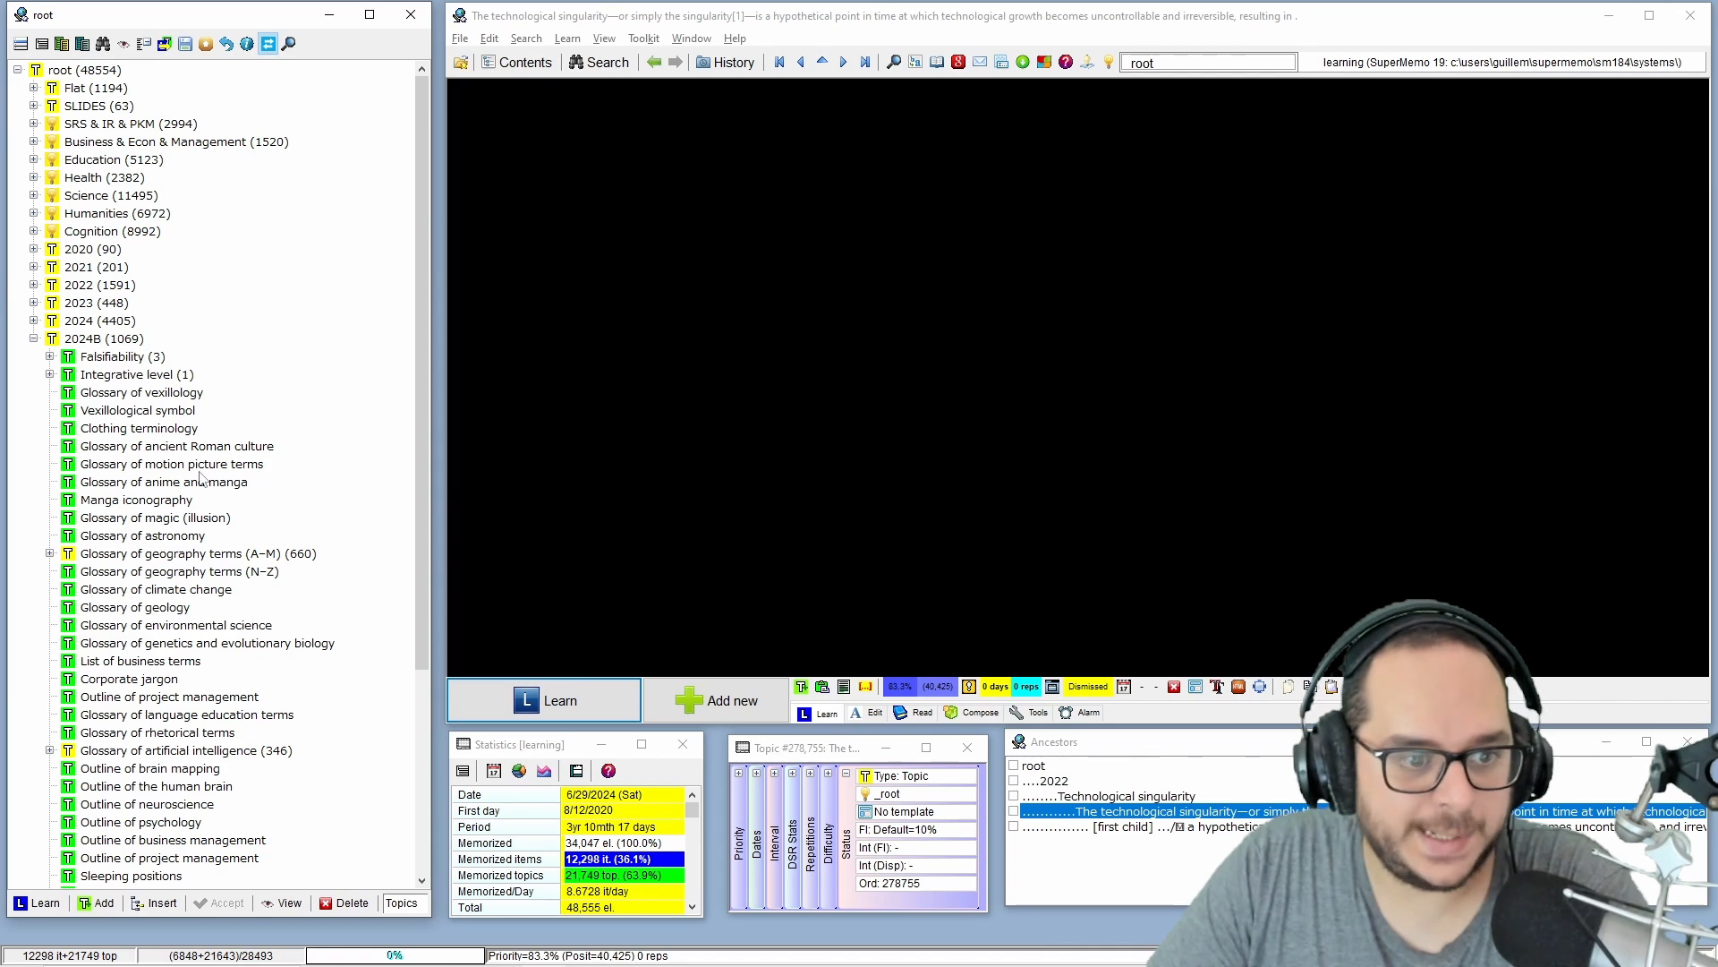
# Move the Integrative level topic with its extract from 2024B into the Cognition branch.
pyautogui.click(116, 376)
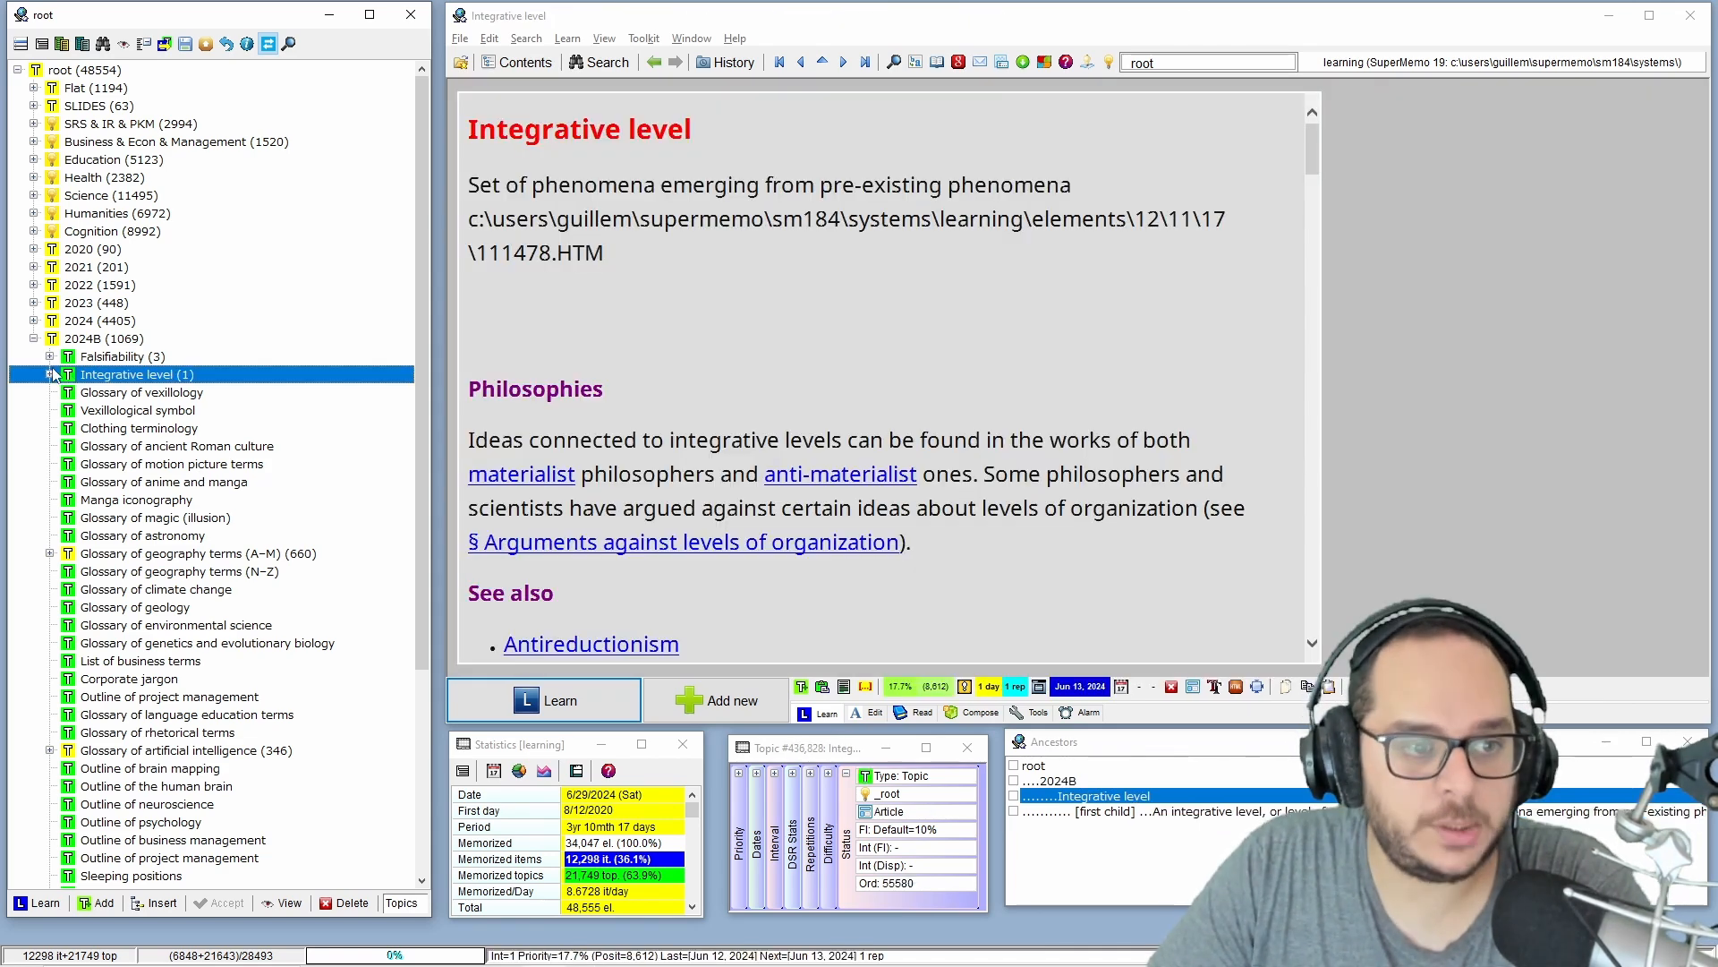
pyautogui.click(51, 374)
pyautogui.click(50, 374)
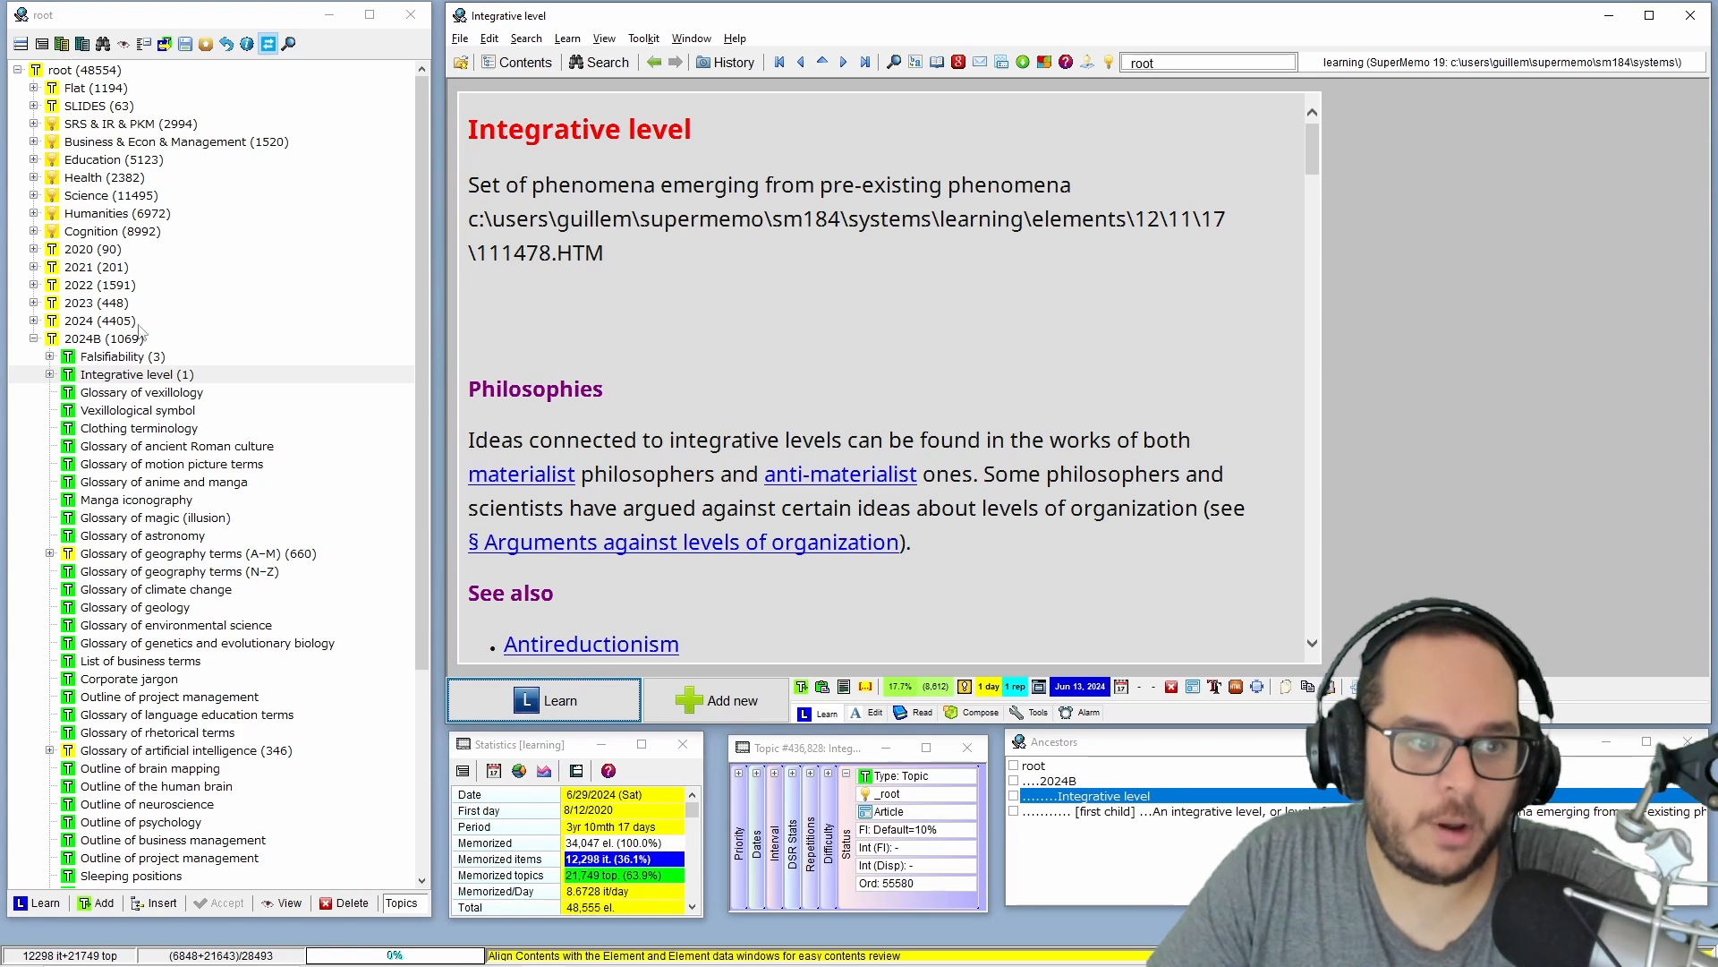
pyautogui.moveTo(121, 380); pyautogui.dragTo(94, 234)
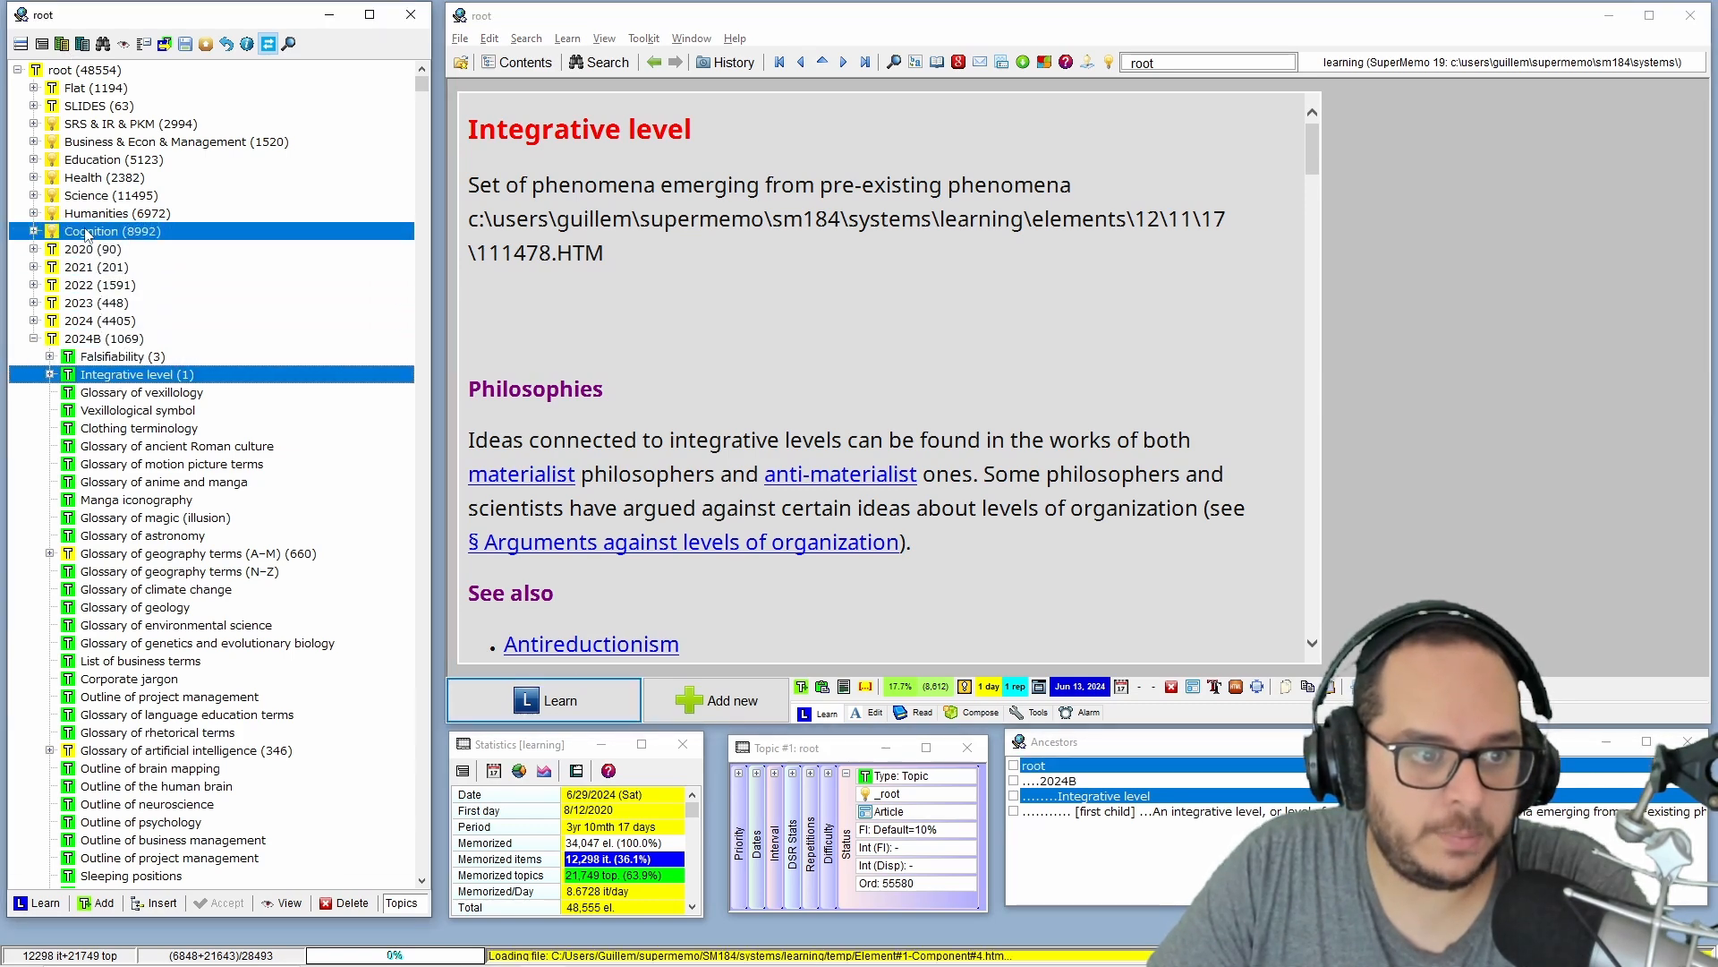
# Move the Glossary of vexillology and Glossary of magic (illusion) topics from 2024B into the Humanities branch.
pyautogui.scroll(3, 130, 268)
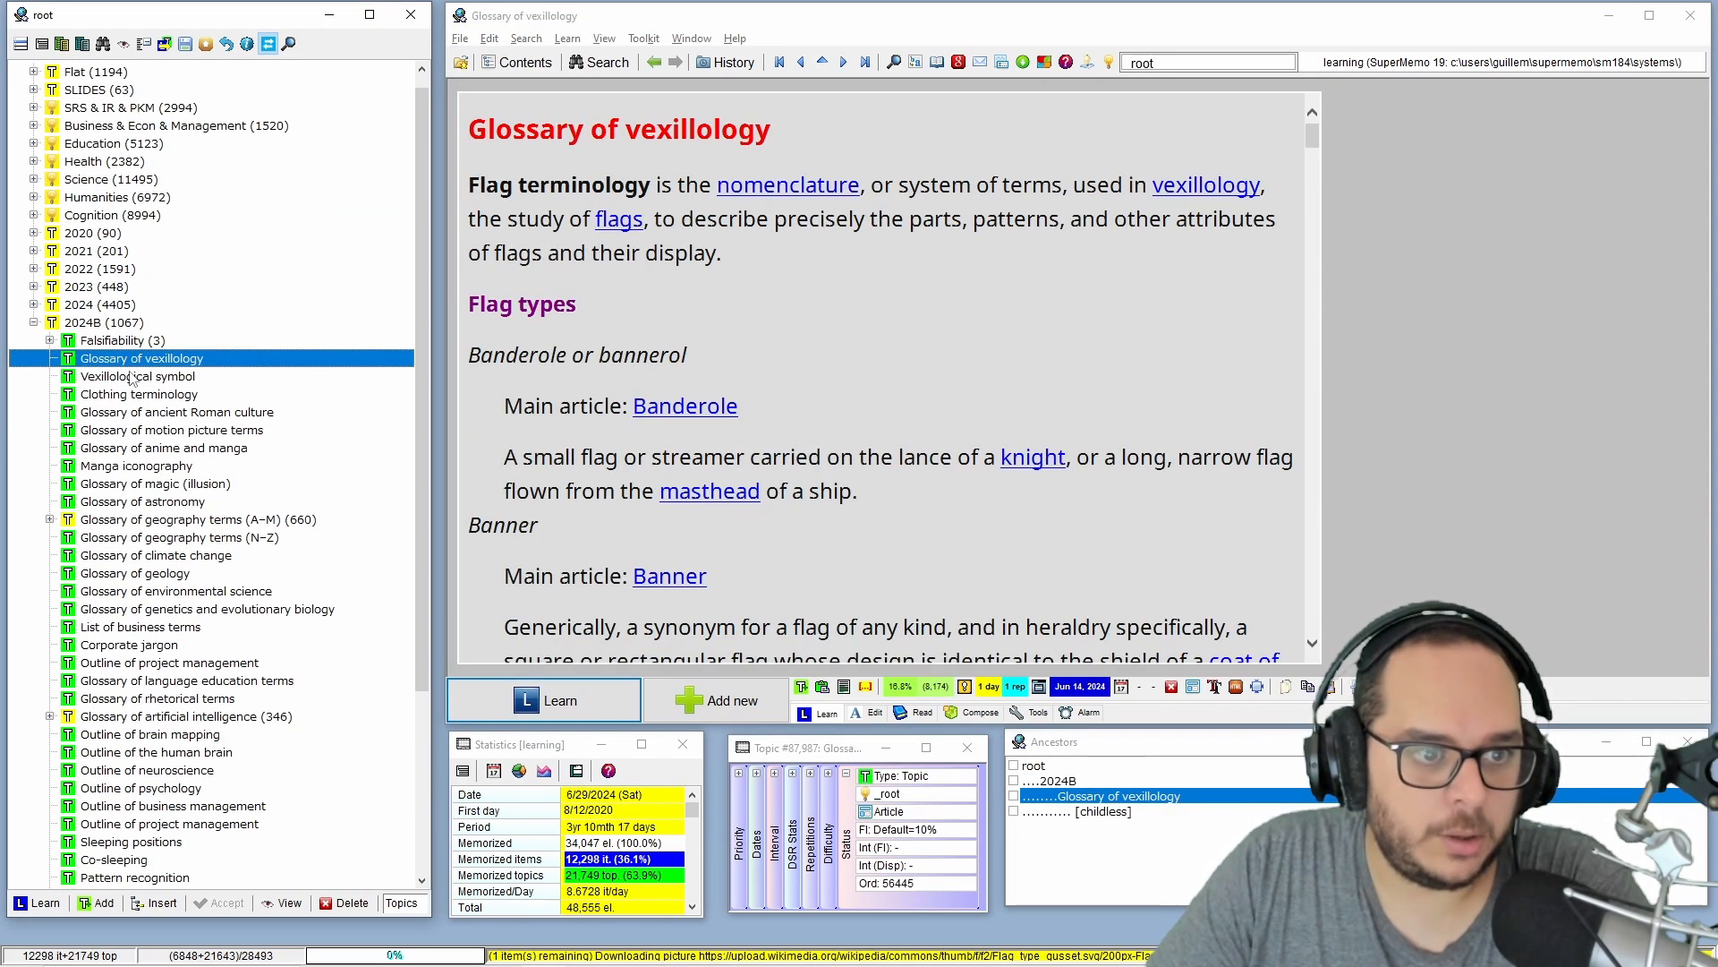
pyautogui.moveTo(134, 374); pyautogui.dragTo(97, 206)
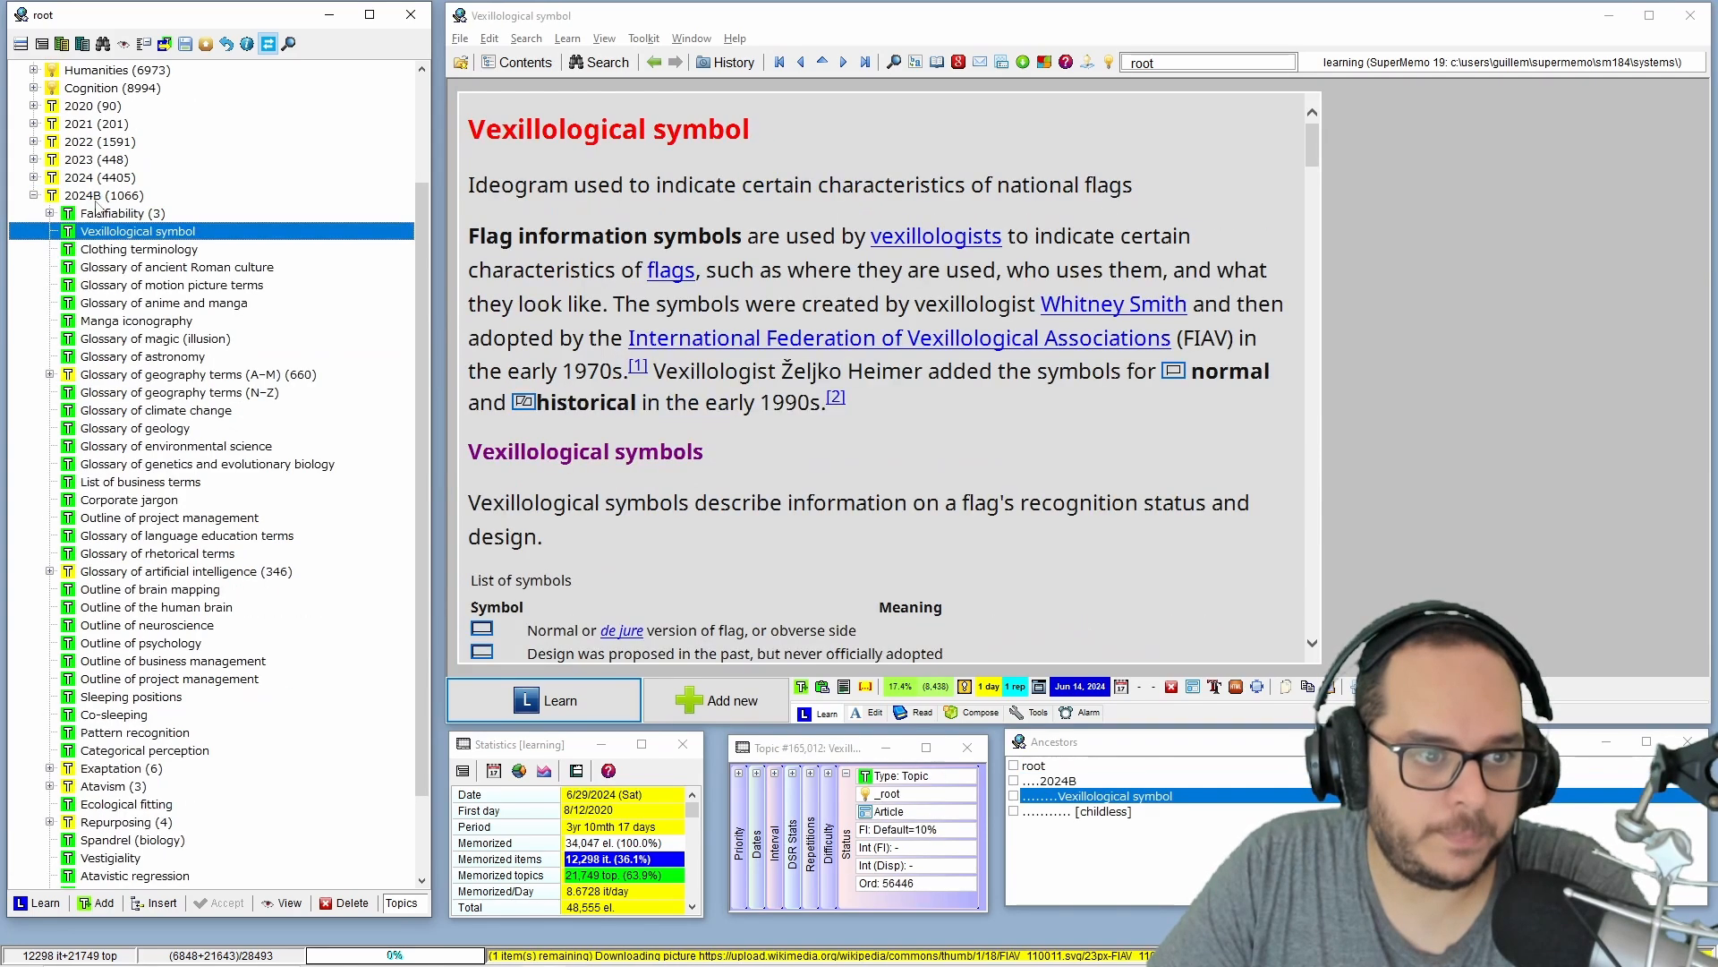
pyautogui.click(100, 356)
pyautogui.moveTo(103, 339); pyautogui.dragTo(98, 72)
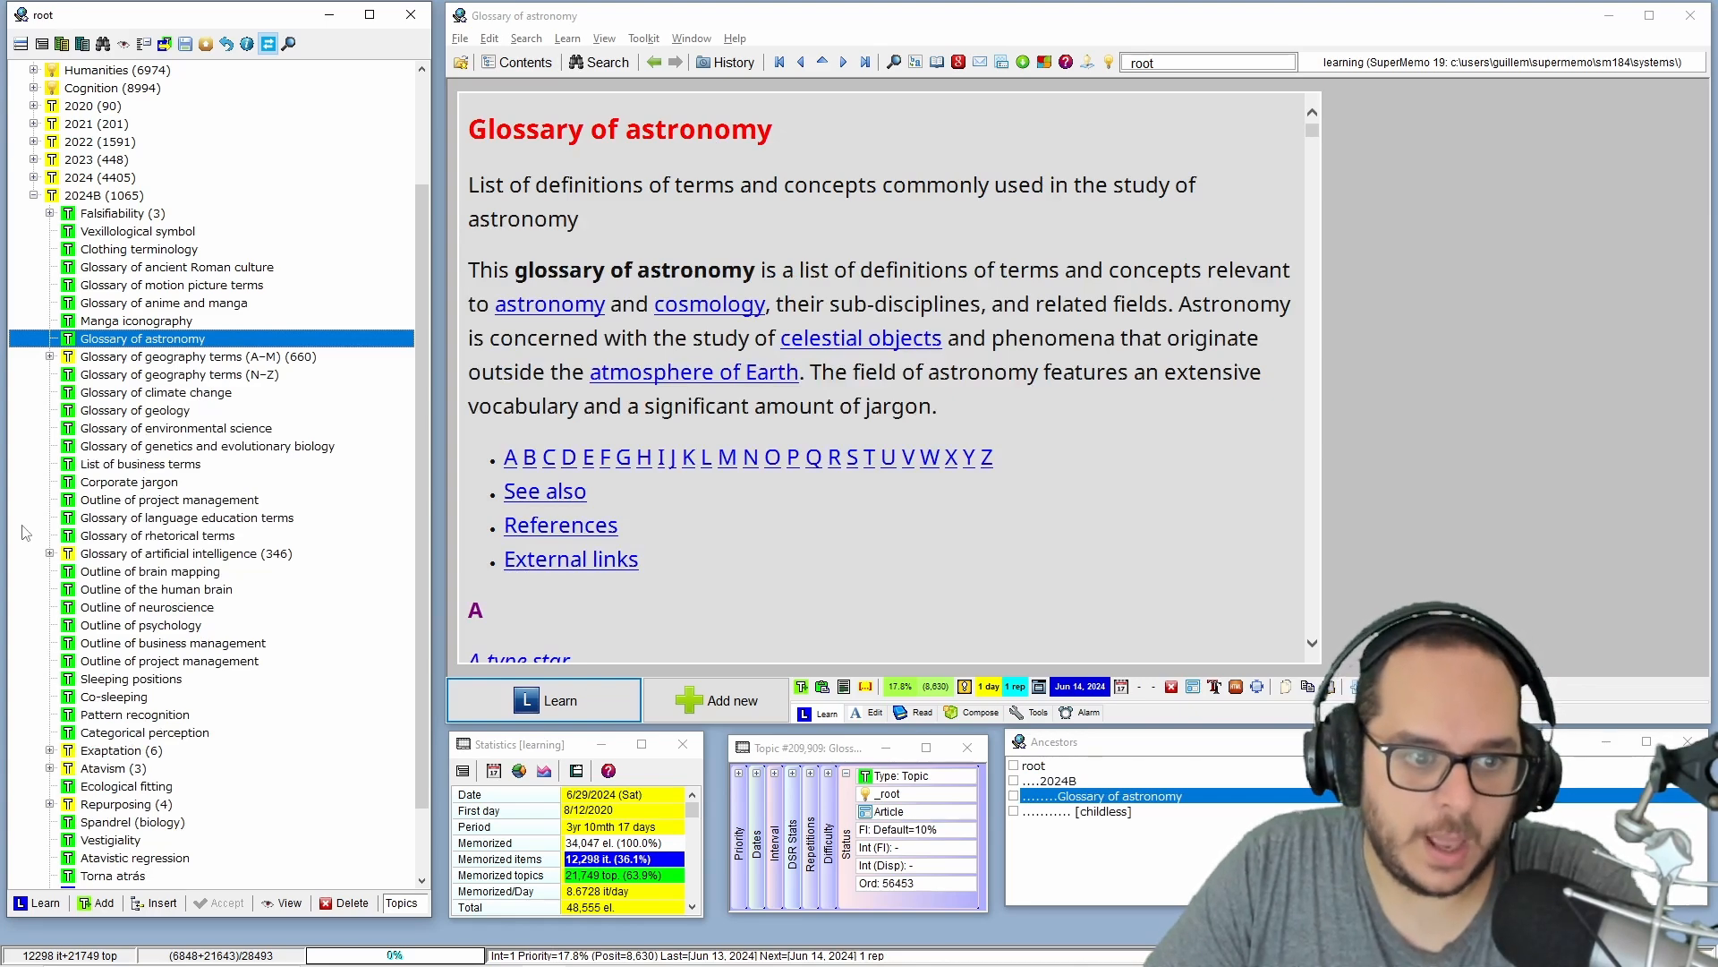
# Move the Glossary of artificial intelligence topic with all its entries from 2024B into the Science branch, and collapse the topic.
pyautogui.click(49, 553)
pyautogui.scroll(12, 70, 550)
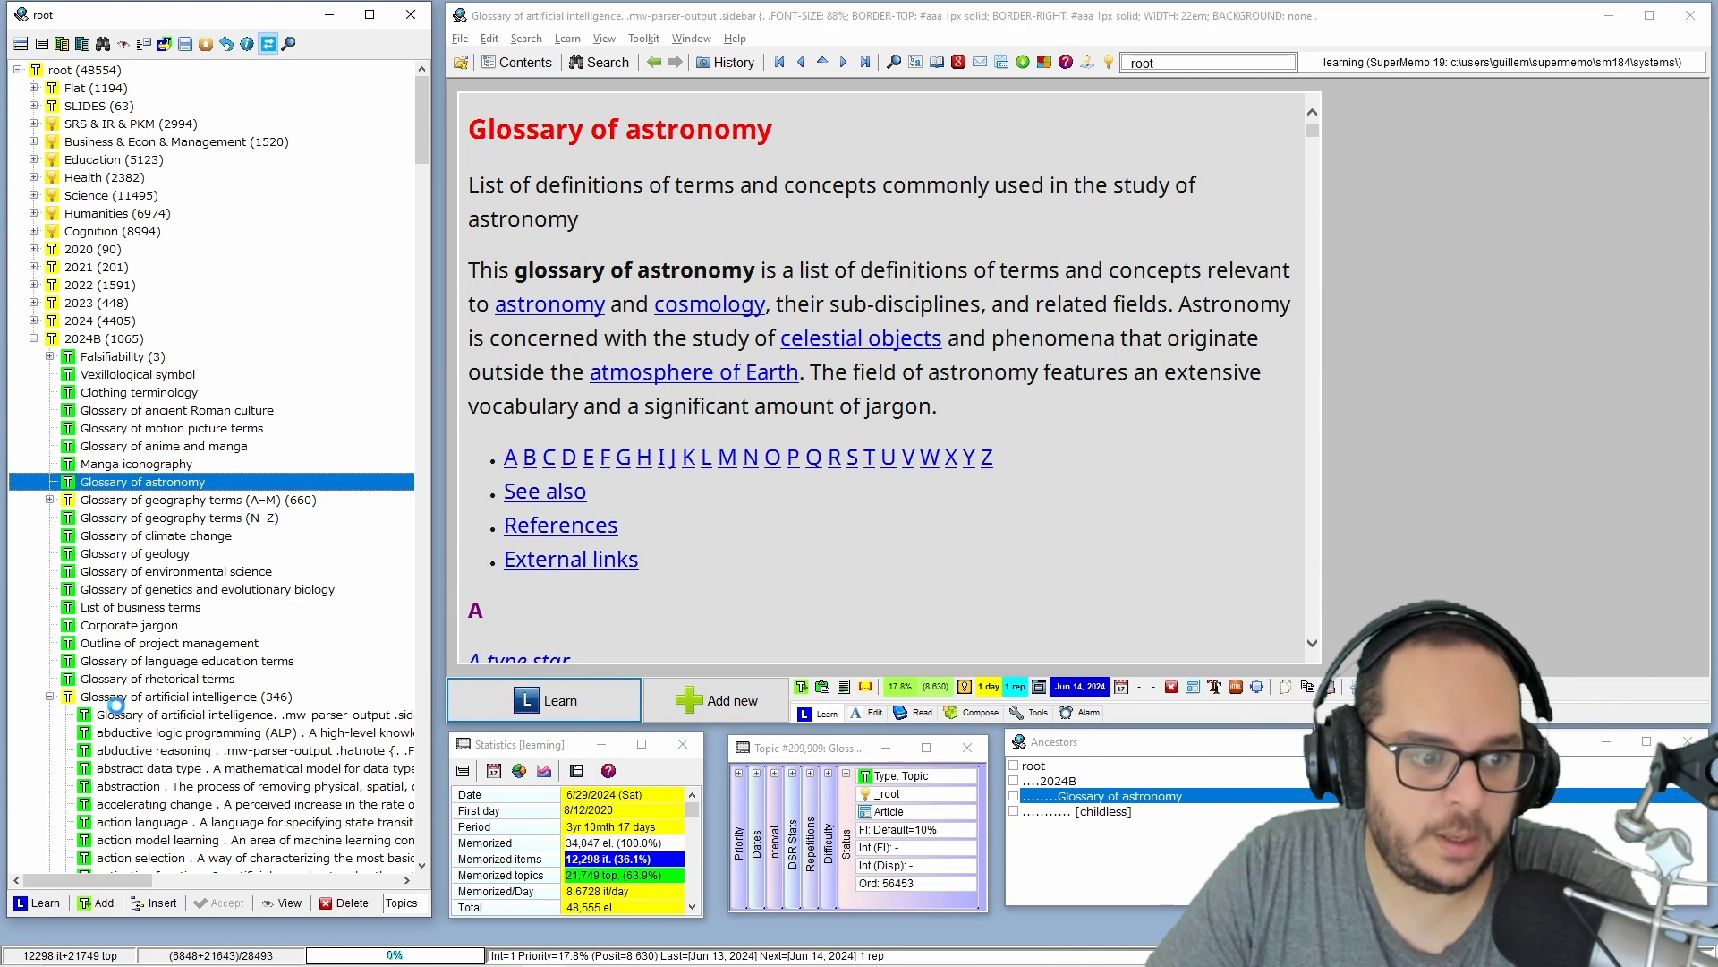
pyautogui.click(119, 699)
pyautogui.moveTo(112, 702); pyautogui.dragTo(101, 195)
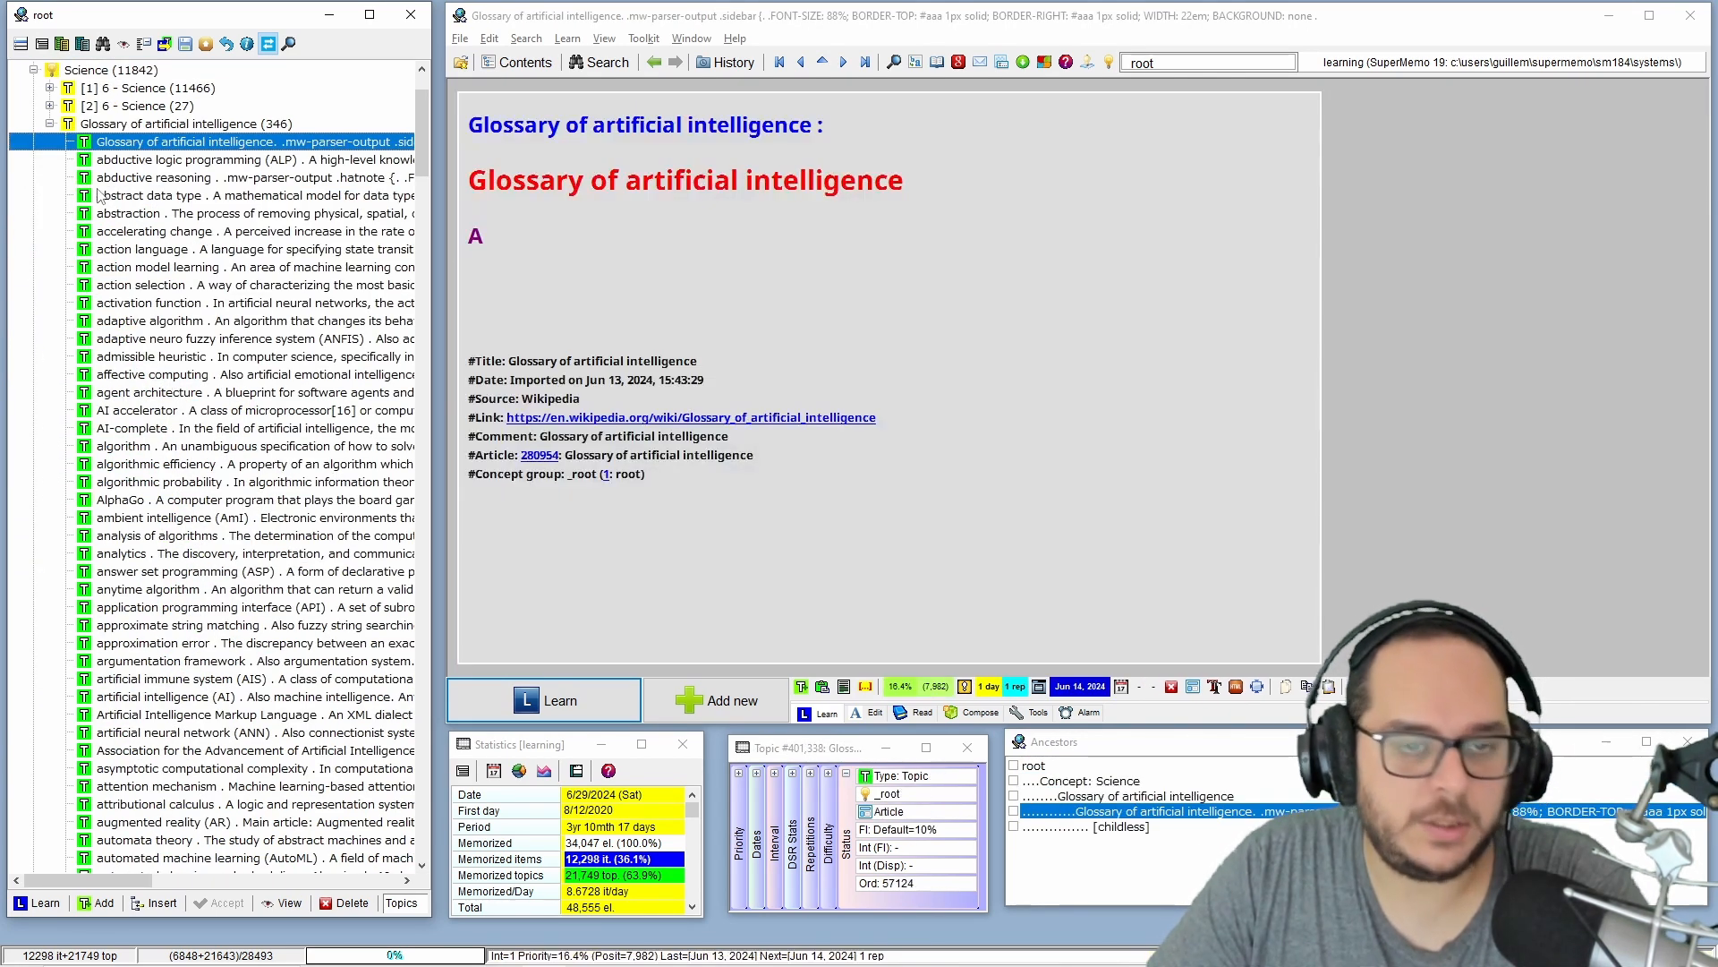
pyautogui.scroll(-10, 64, 562)
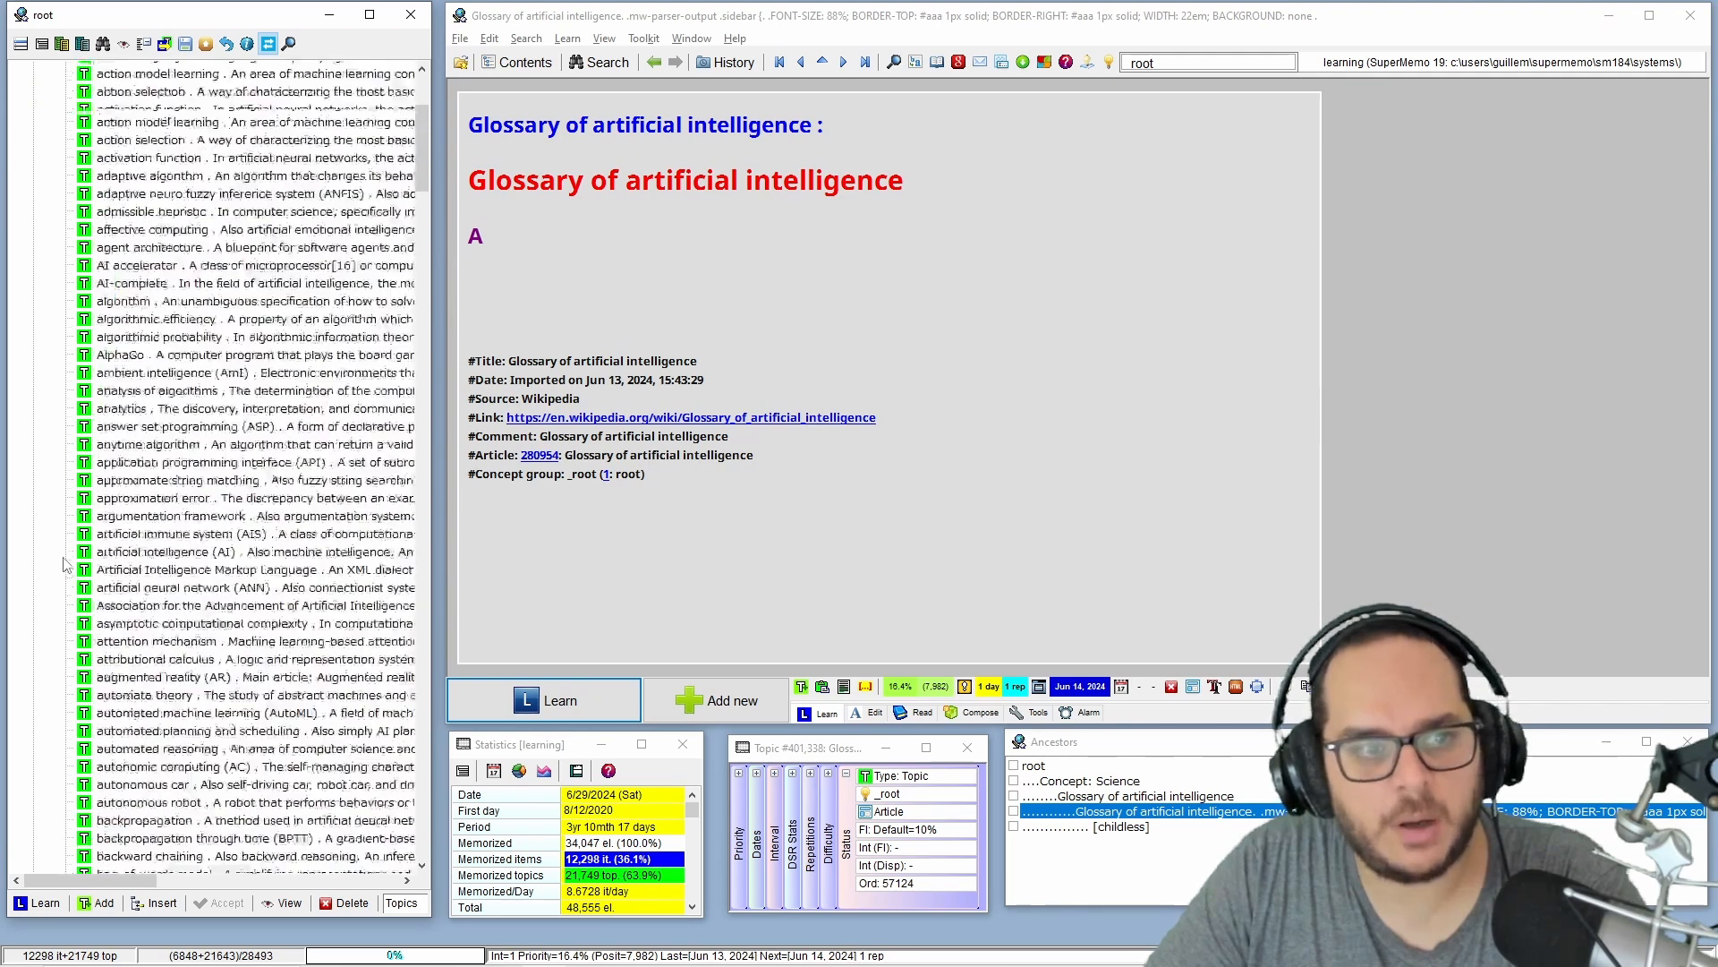
pyautogui.scroll(5, 64, 562)
pyautogui.click(50, 250)
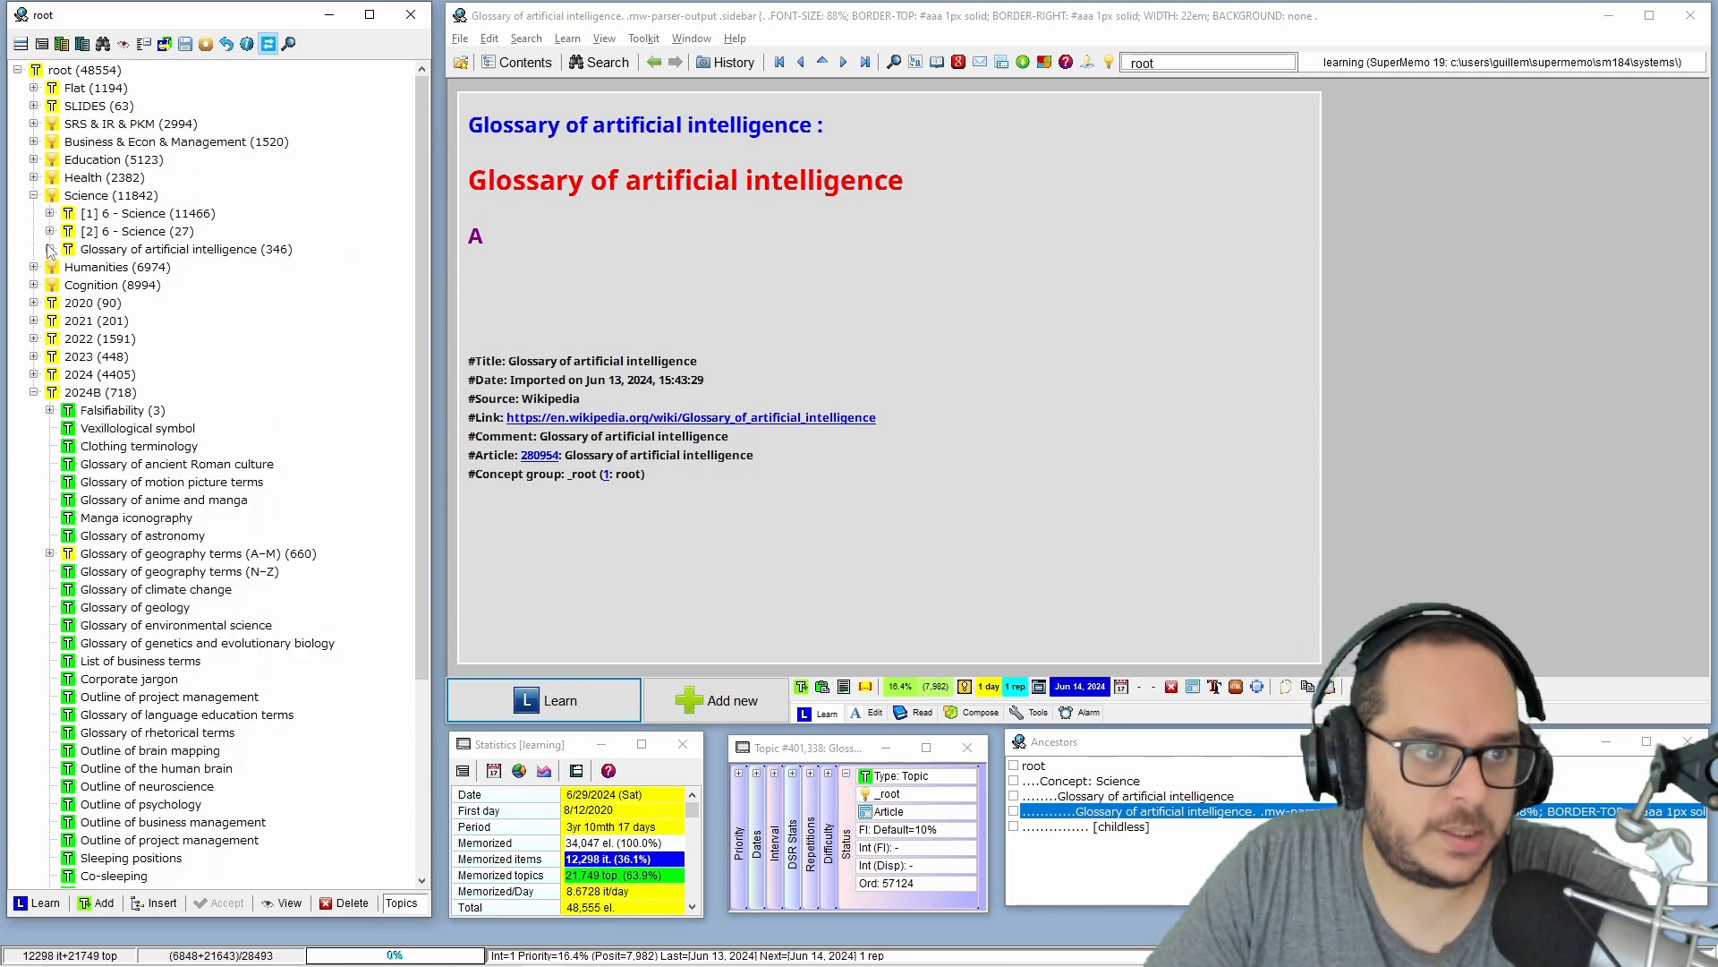
# Examine the topics in both 6 - Science folders of the Science branch, including Newton's law of universal gravitation, and collapse the open branches.
pyautogui.click(50, 231)
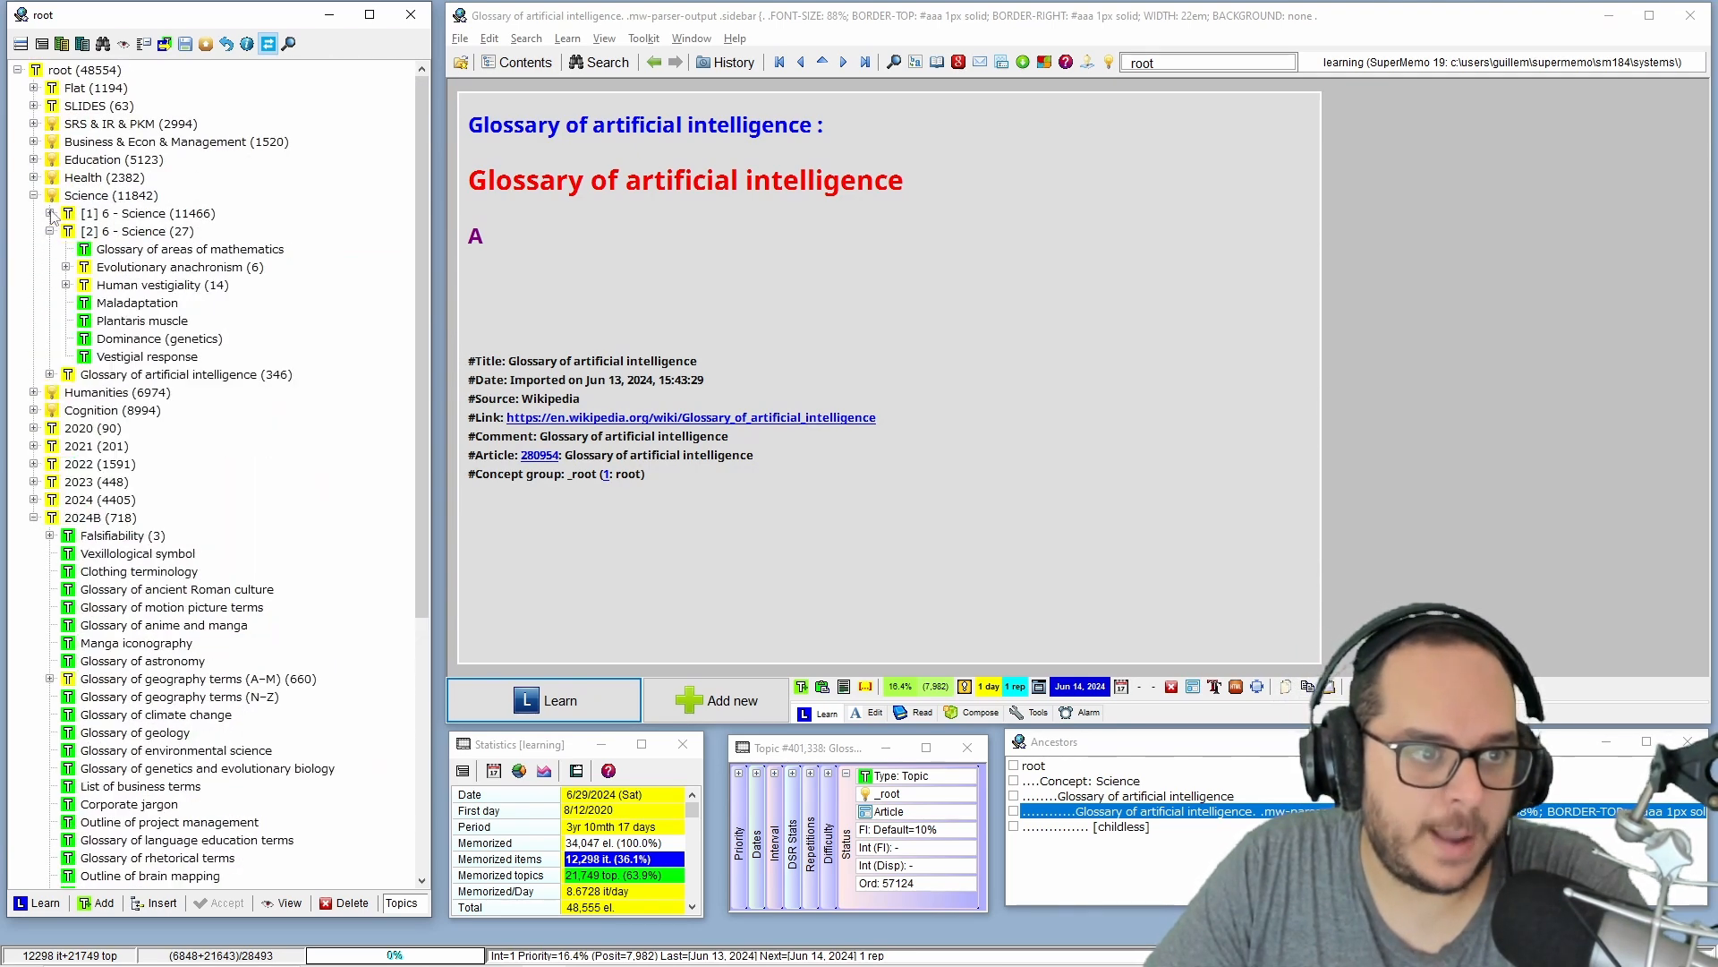
pyautogui.click(50, 213)
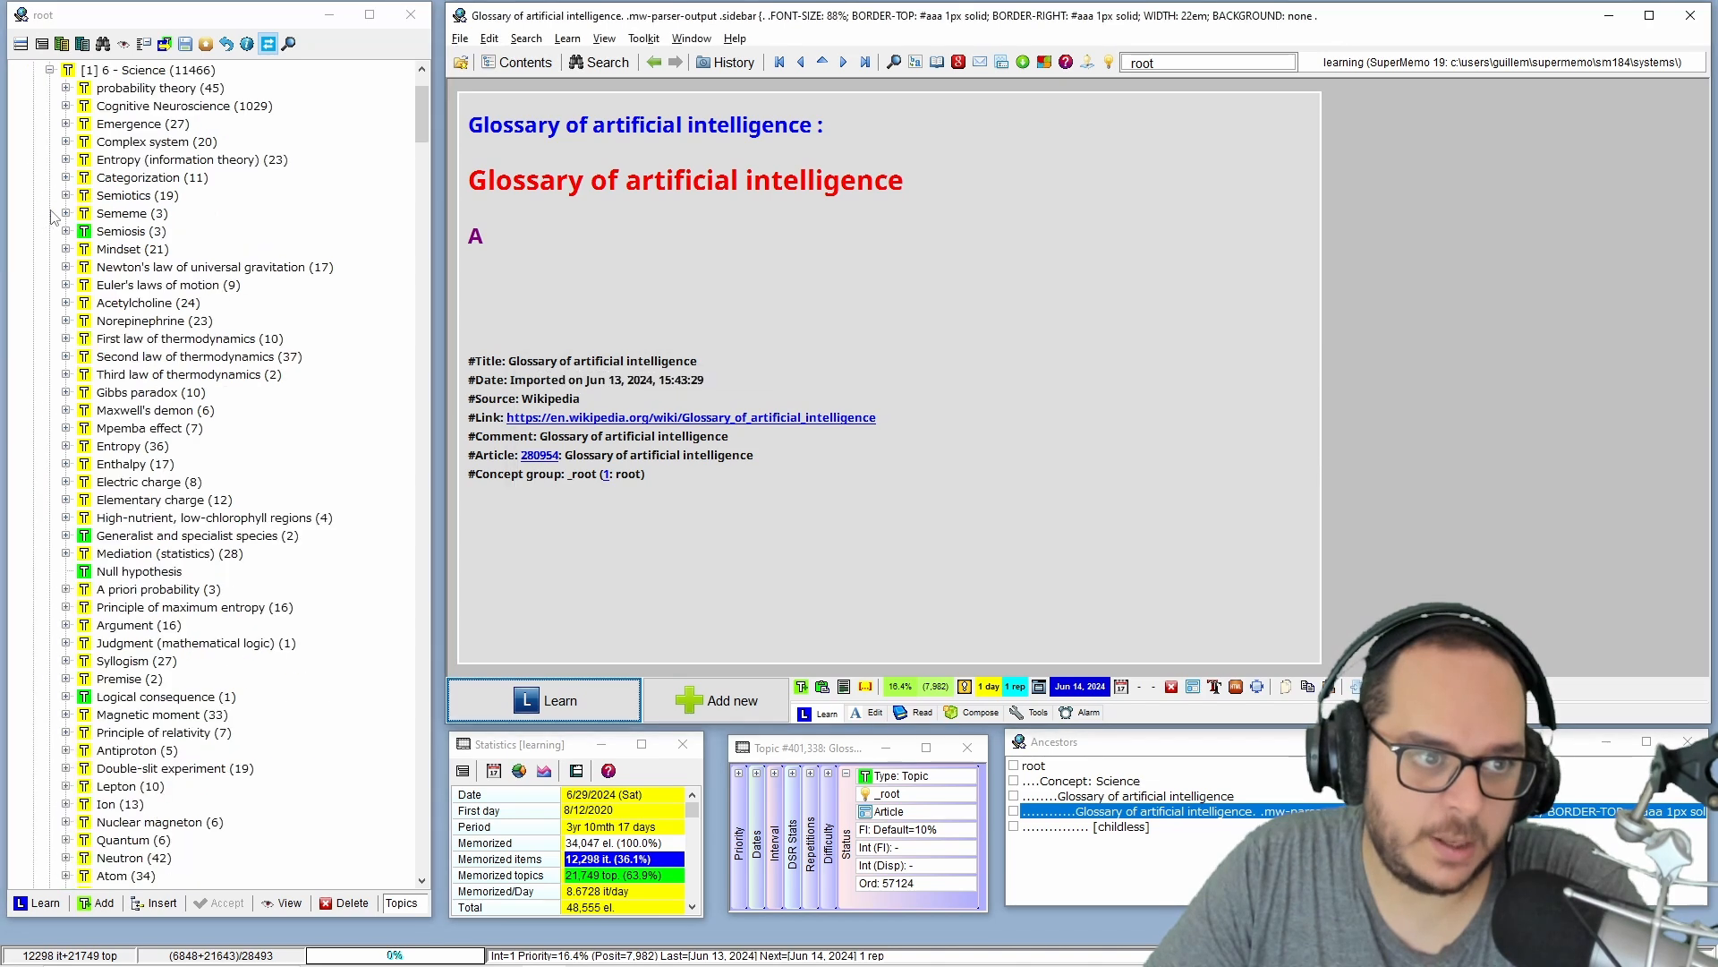
pyautogui.click(183, 267)
pyautogui.scroll(-12, 192, 376)
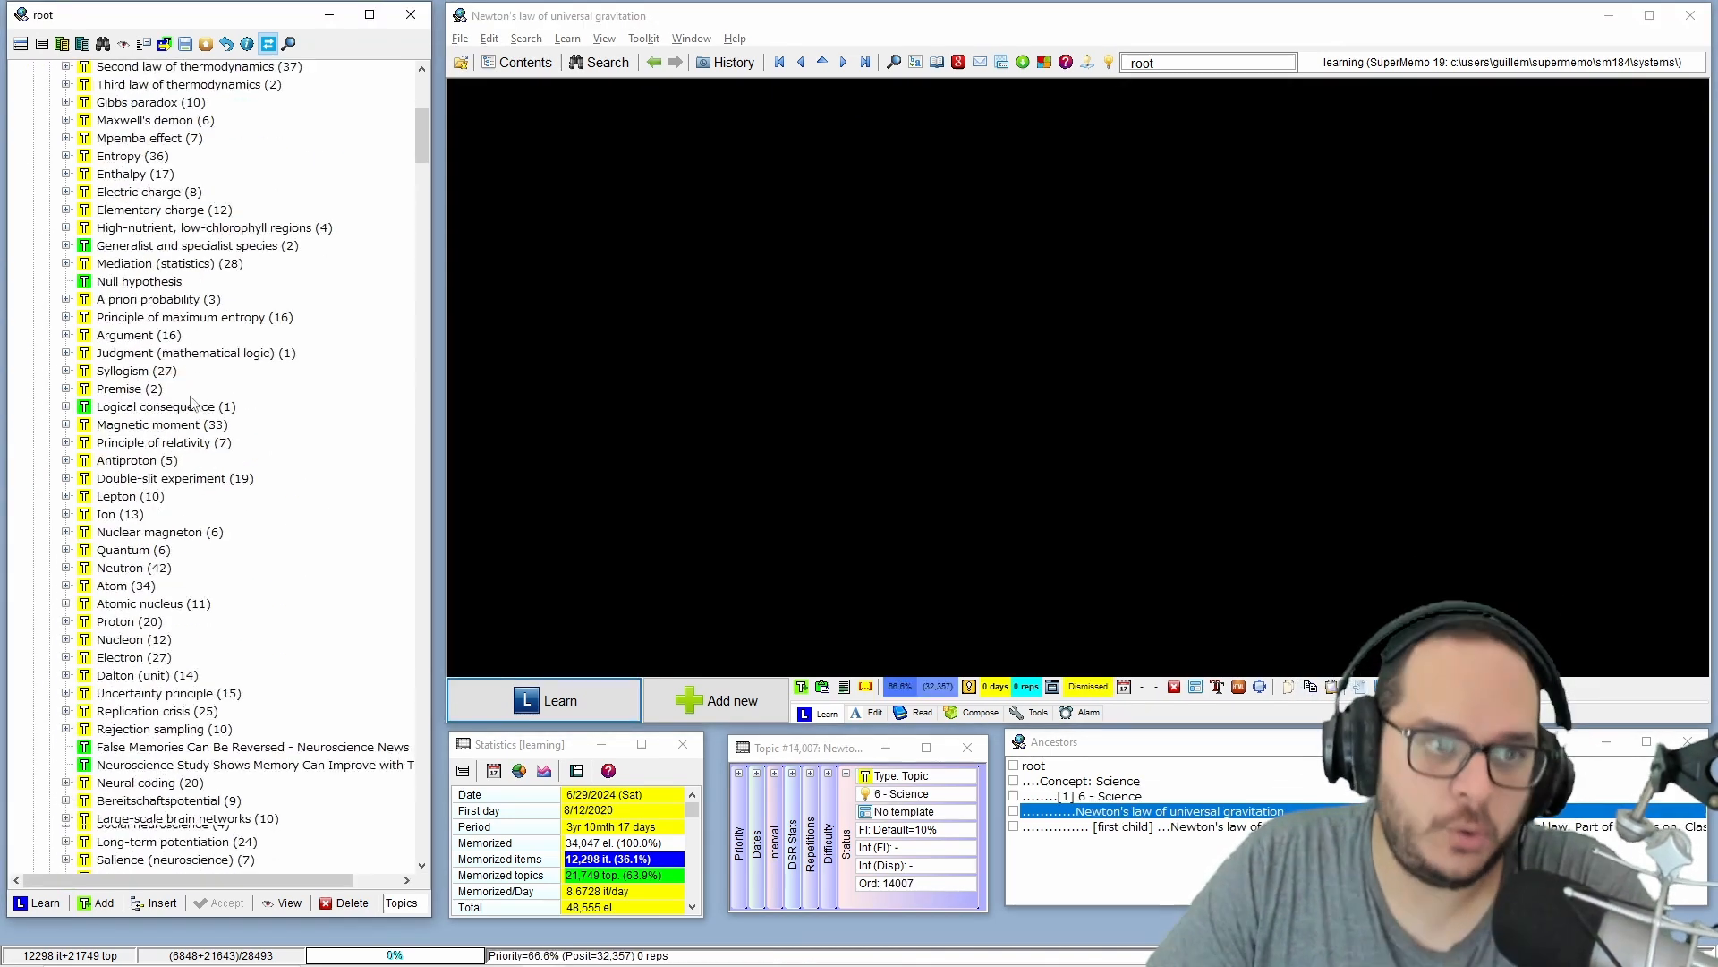
pyautogui.scroll(-20, 197, 400)
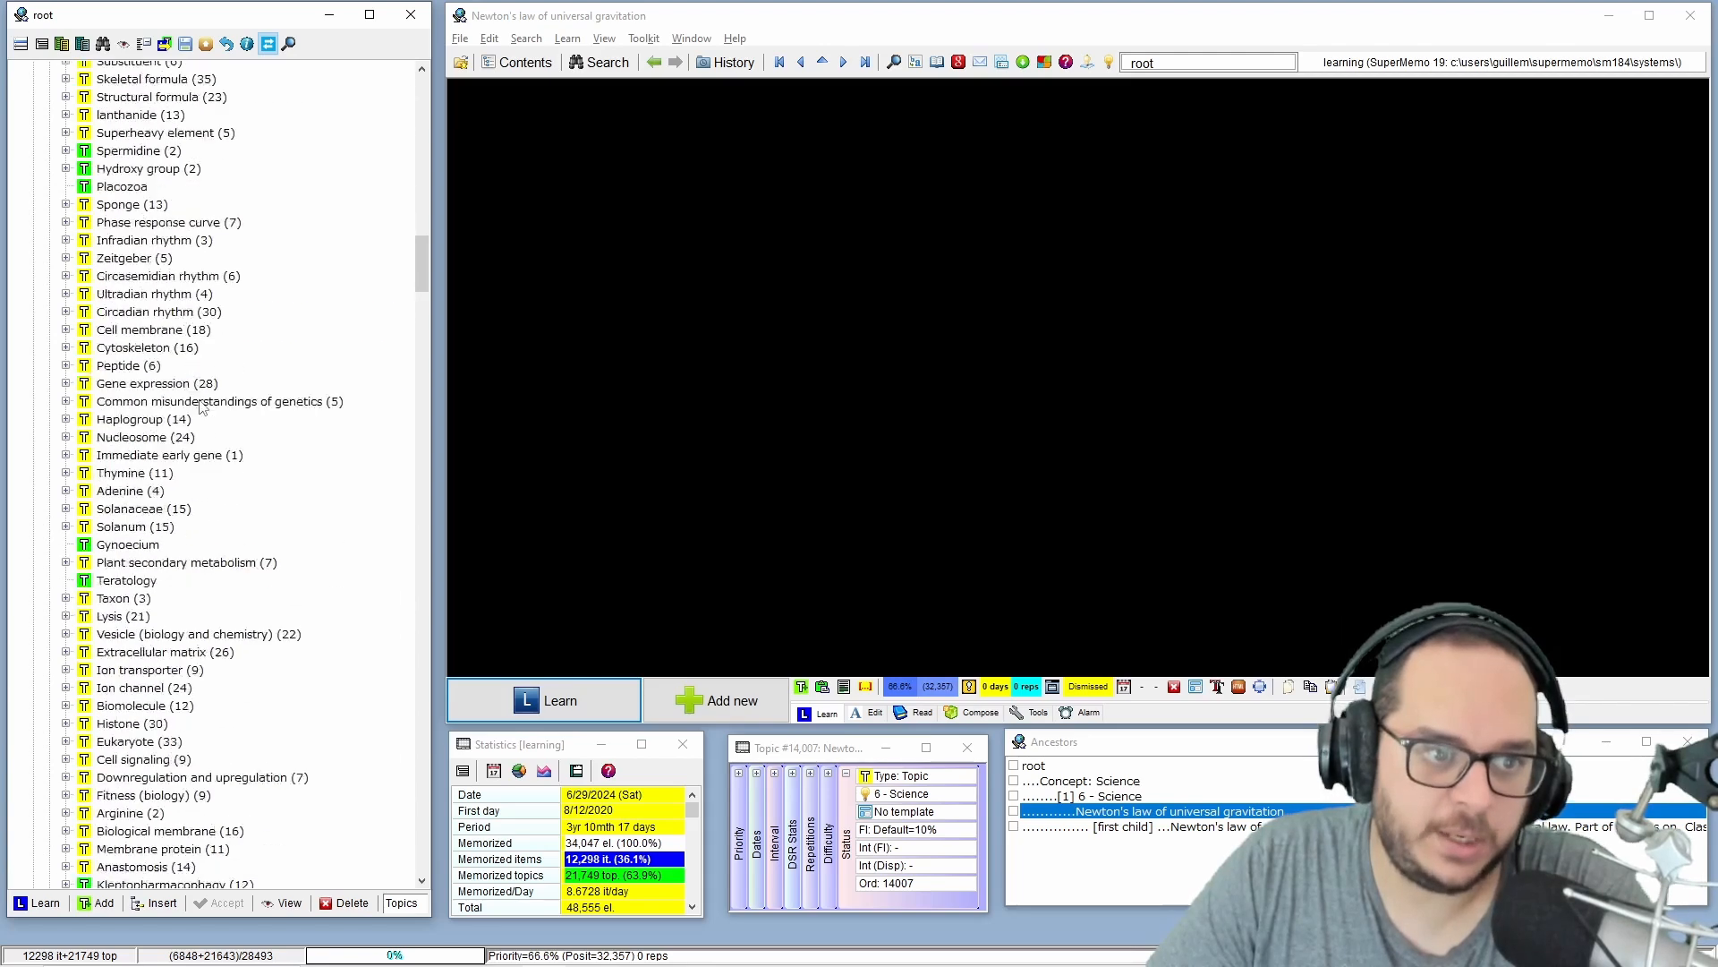
pyautogui.click(34, 340)
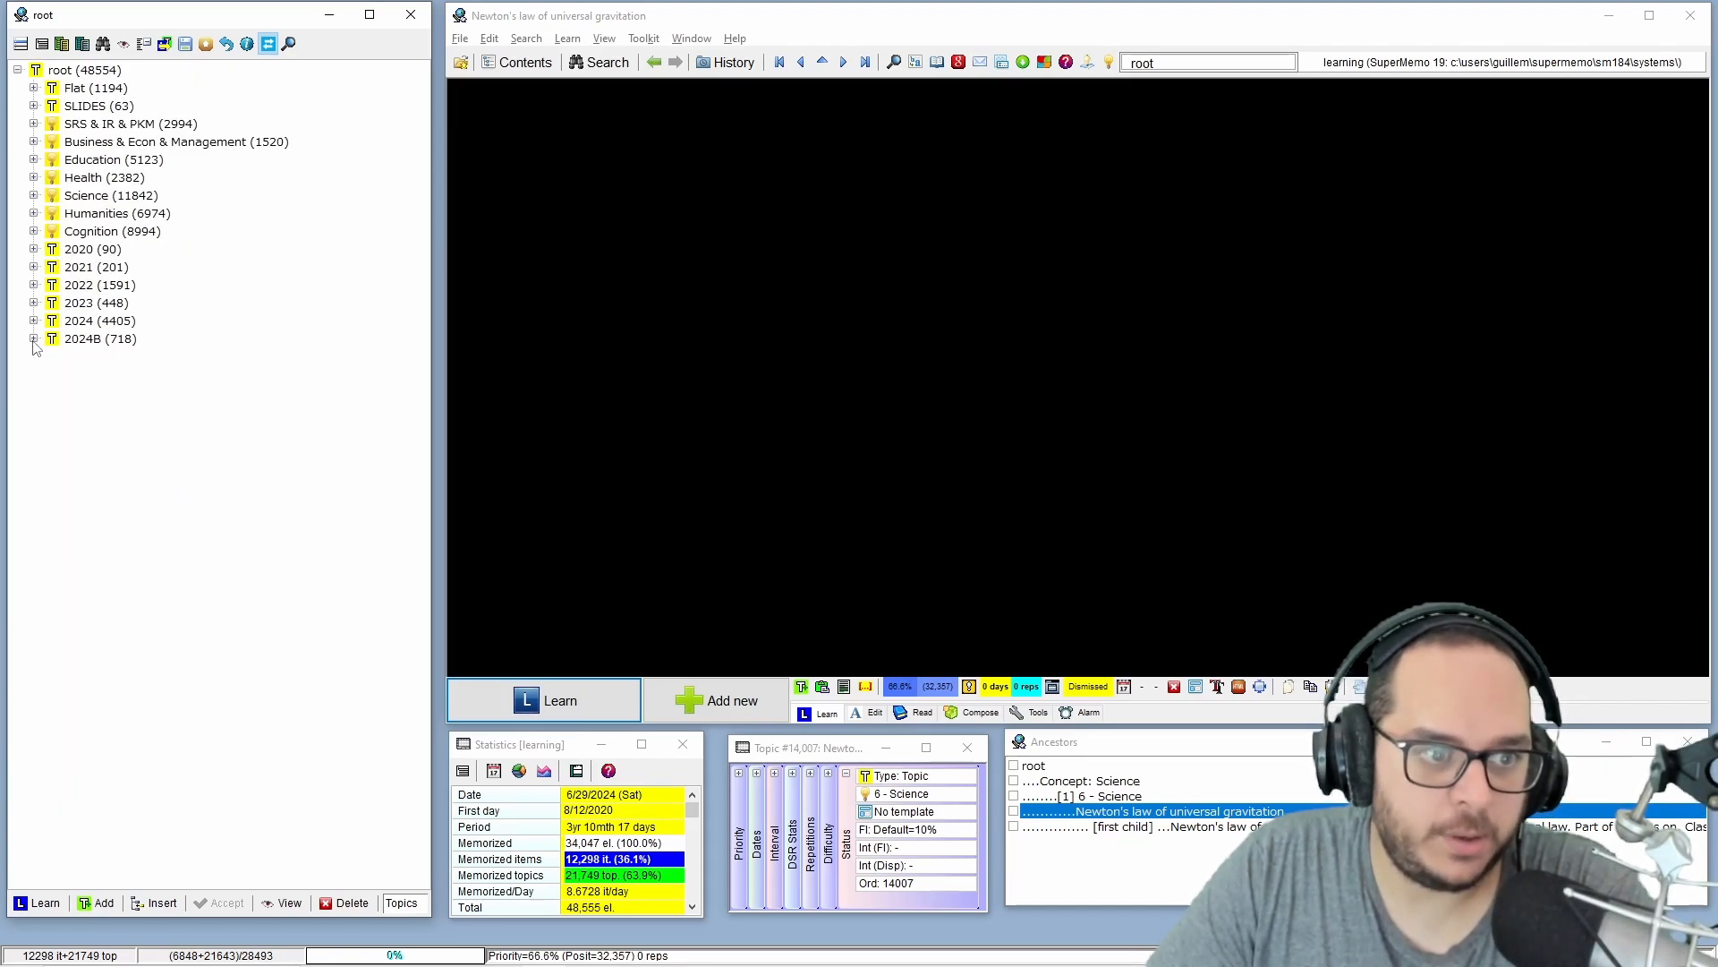